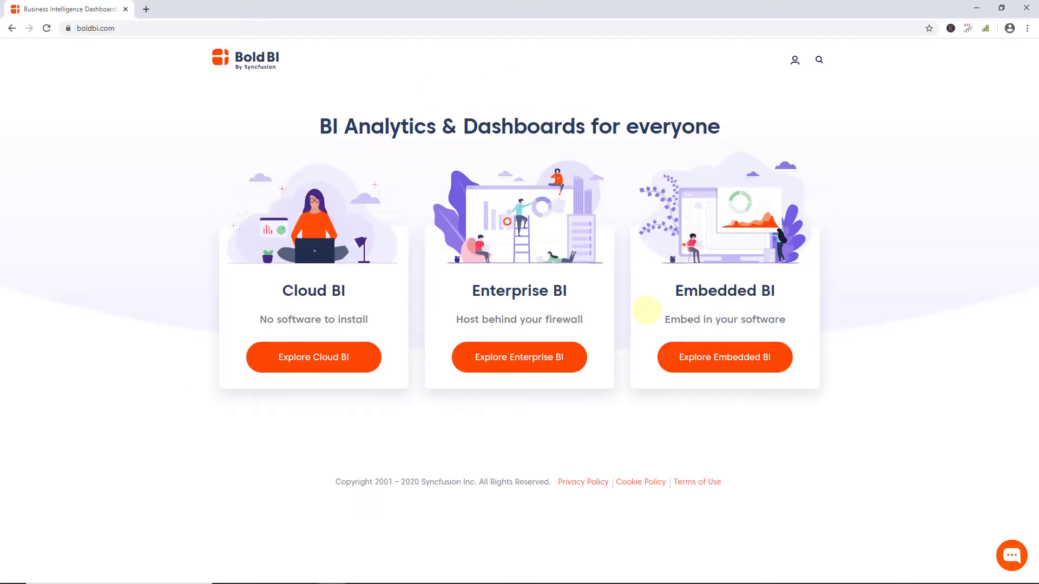
# - Go from Explore Embedded BI to the Integrations page and scroll down to the Zendesk Sell connector
pyautogui.click(727, 357)
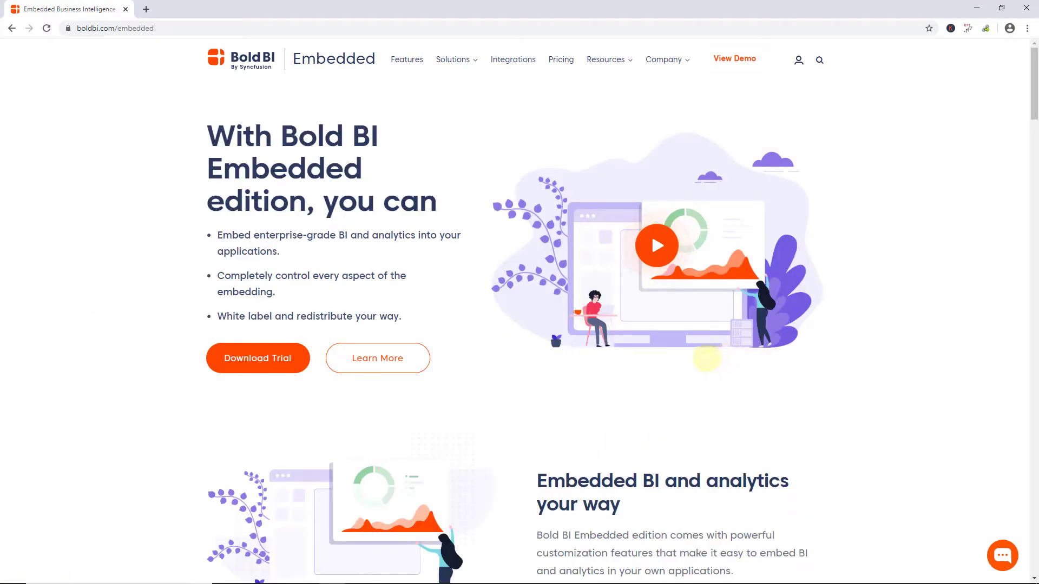
pyautogui.click(508, 60)
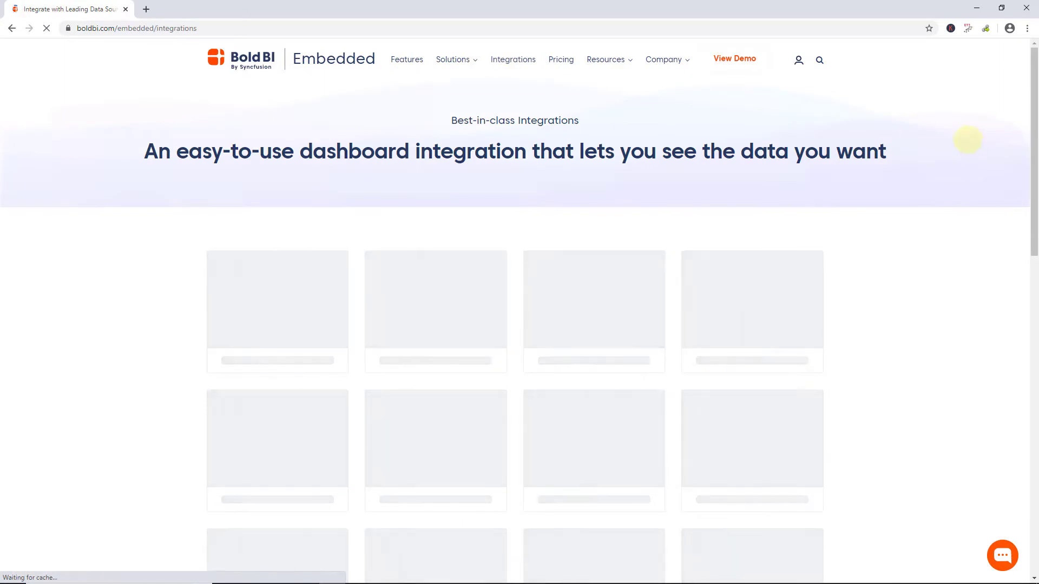
pyautogui.scroll(-9, 966, 139)
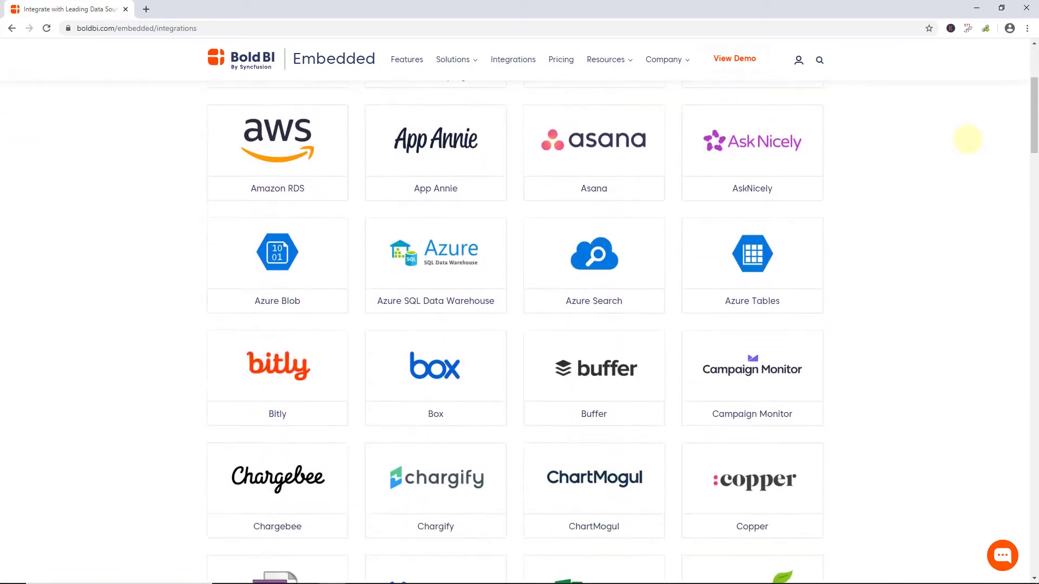
pyautogui.scroll(-14, 967, 139)
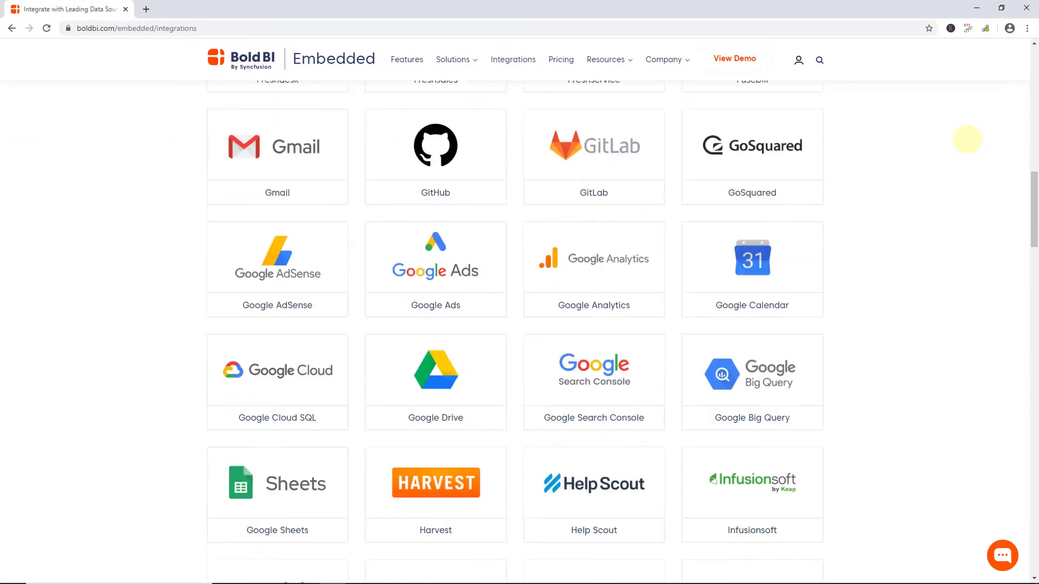
pyautogui.scroll(-15, 966, 140)
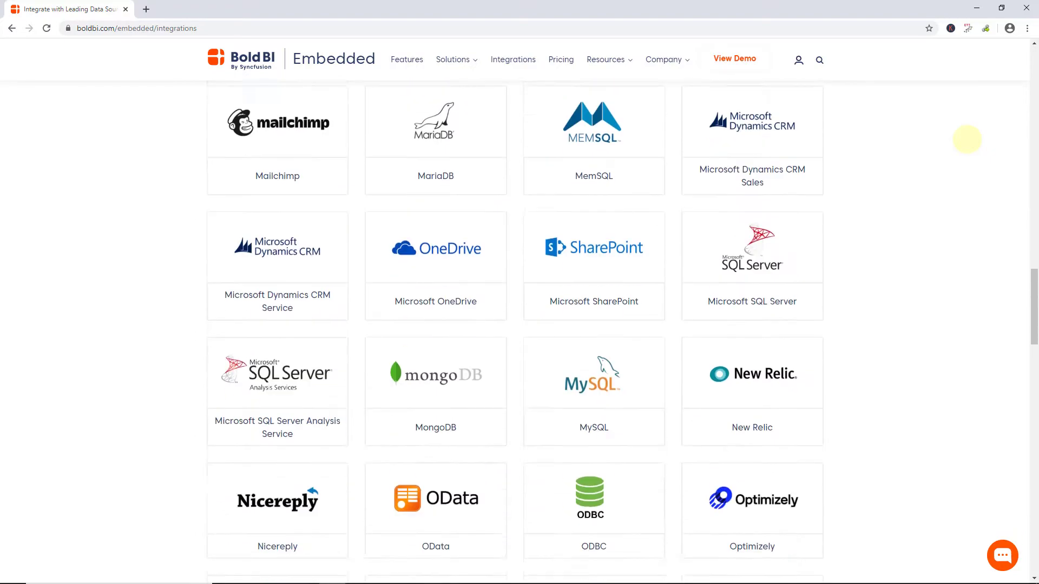
pyautogui.scroll(-12, 967, 140)
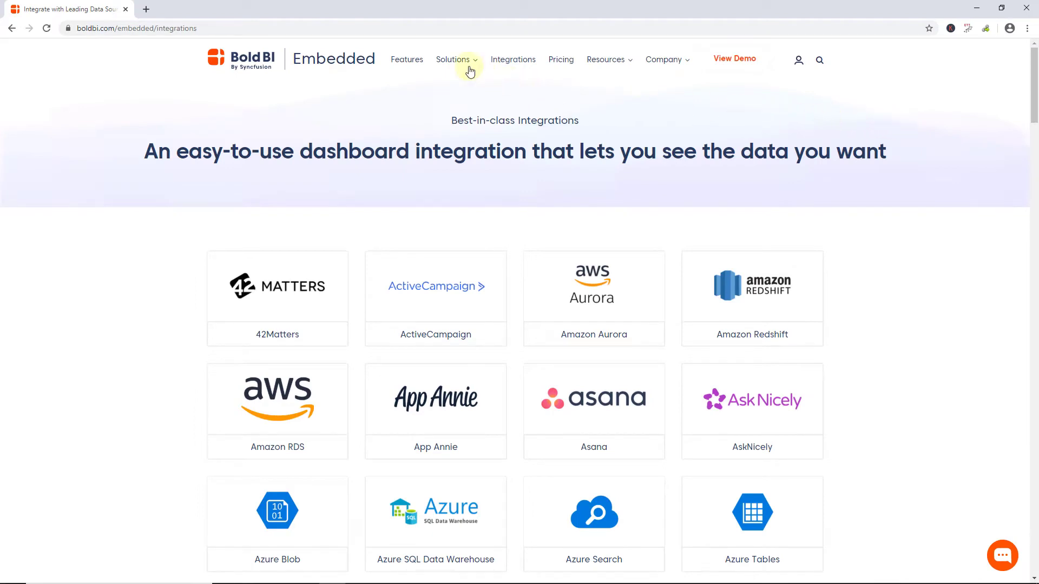
# - Open the Solutions overview and show the solutions grouped by Department
pyautogui.moveTo(463, 66)
pyautogui.click(430, 95)
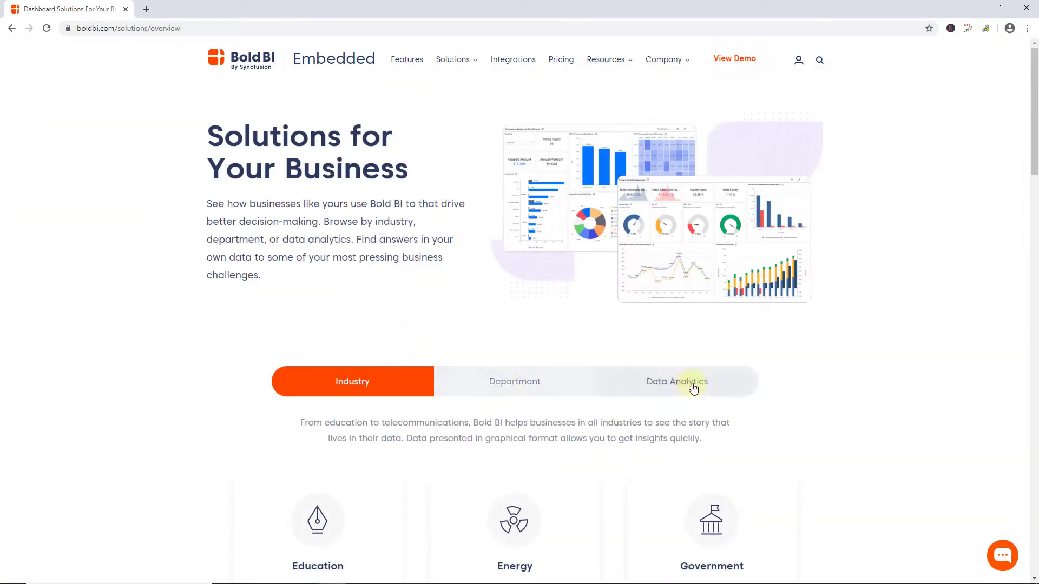
pyautogui.click(527, 382)
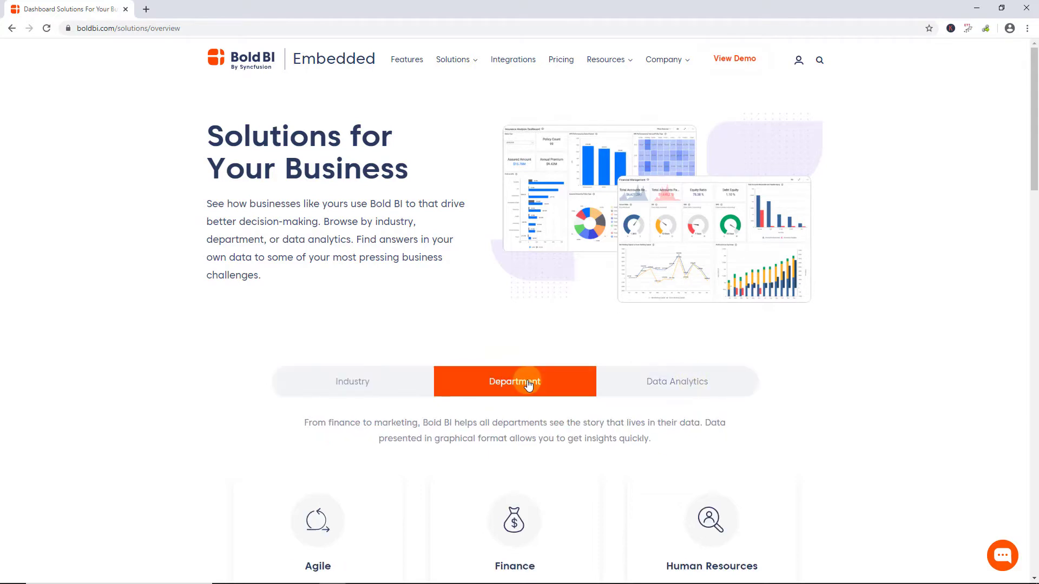
pyautogui.scroll(-8, 823, 417)
pyautogui.scroll(-5, 820, 418)
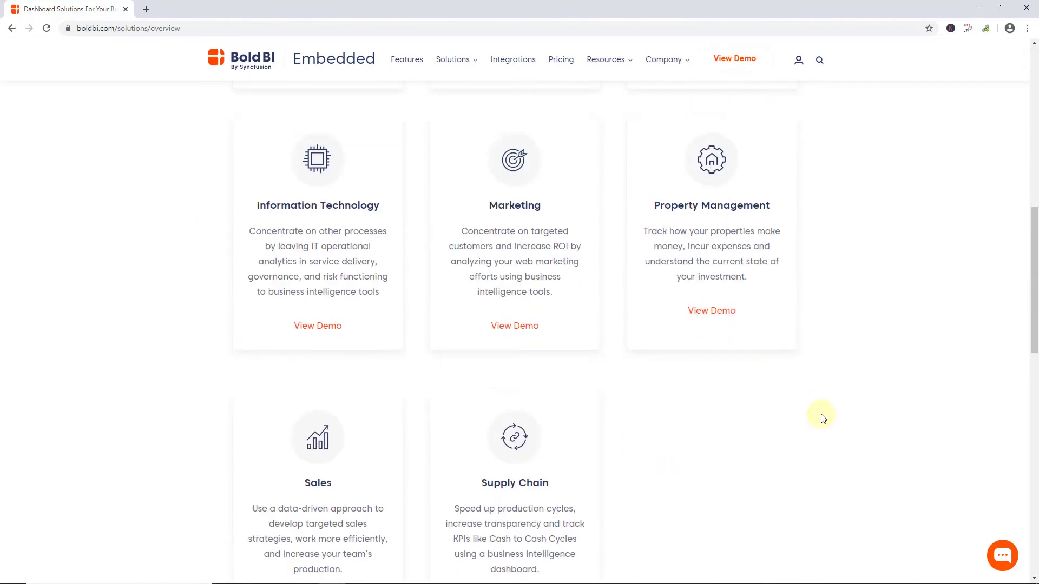
pyautogui.scroll(-2, 731, 447)
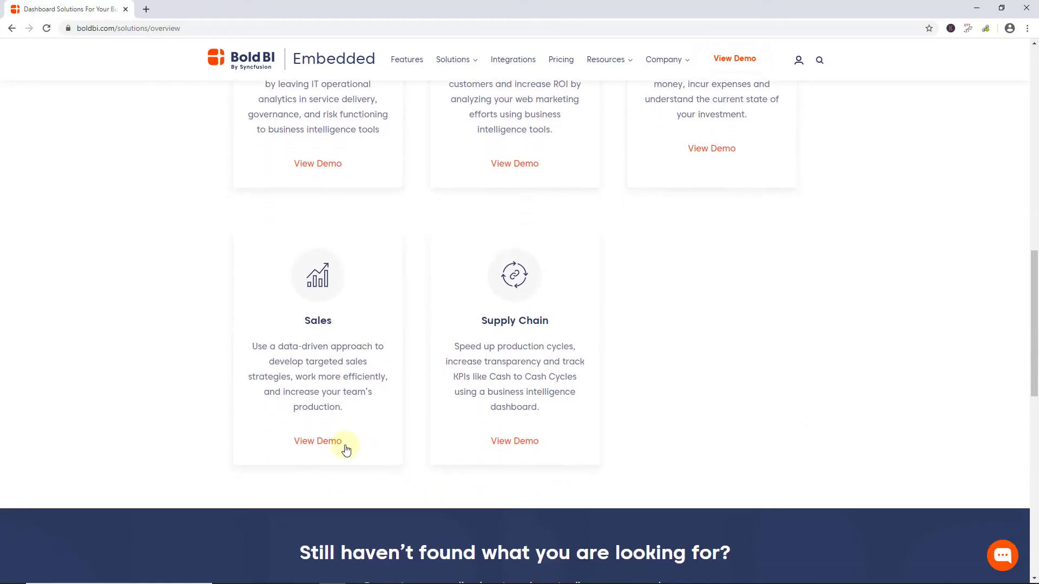
# - Open the Sales solutions demo and launch the Sales Performance Dashboard
pyautogui.click(313, 441)
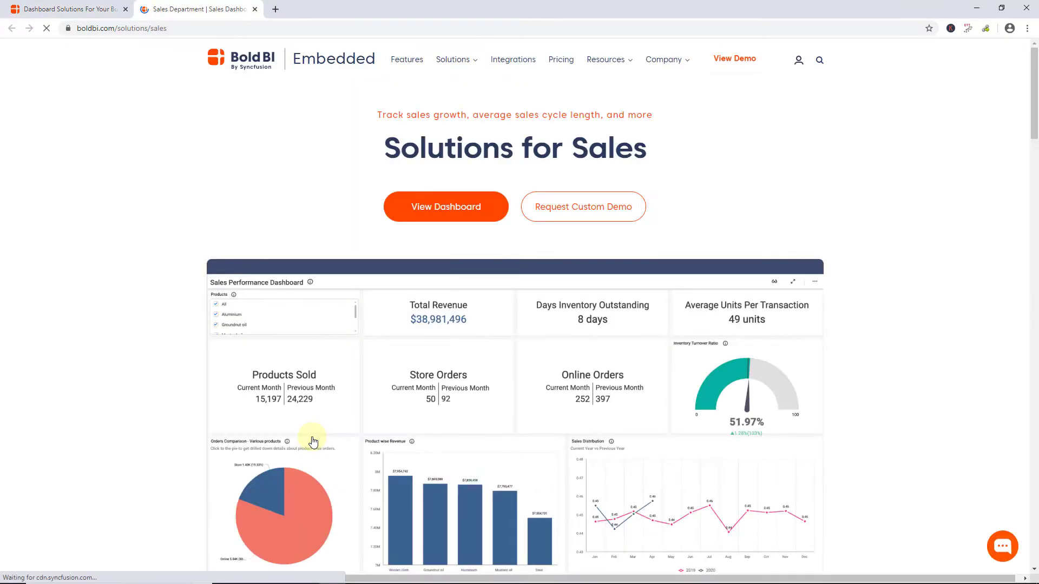
pyautogui.scroll(-9, 921, 193)
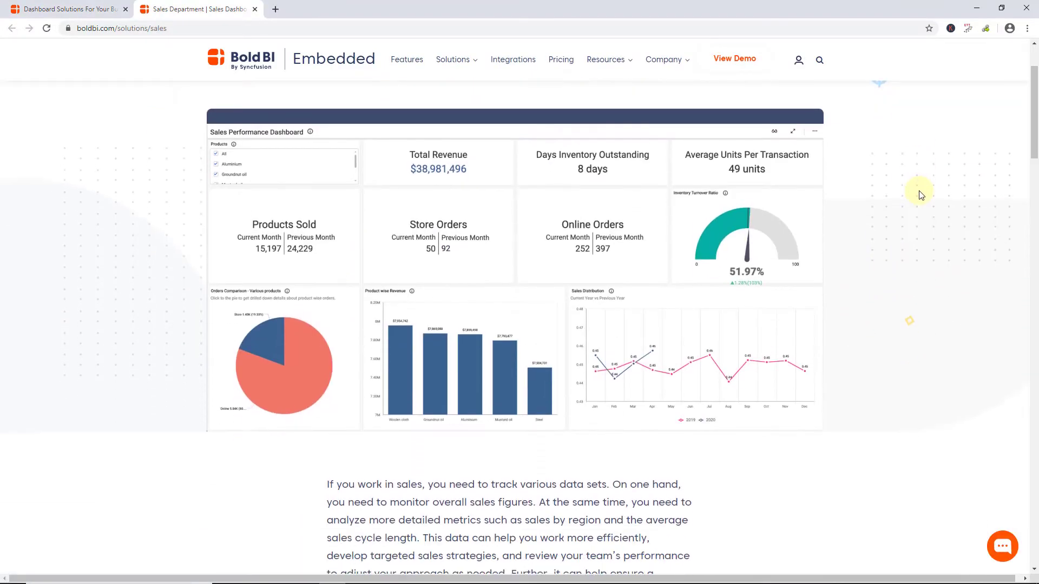
pyautogui.scroll(-11, 919, 193)
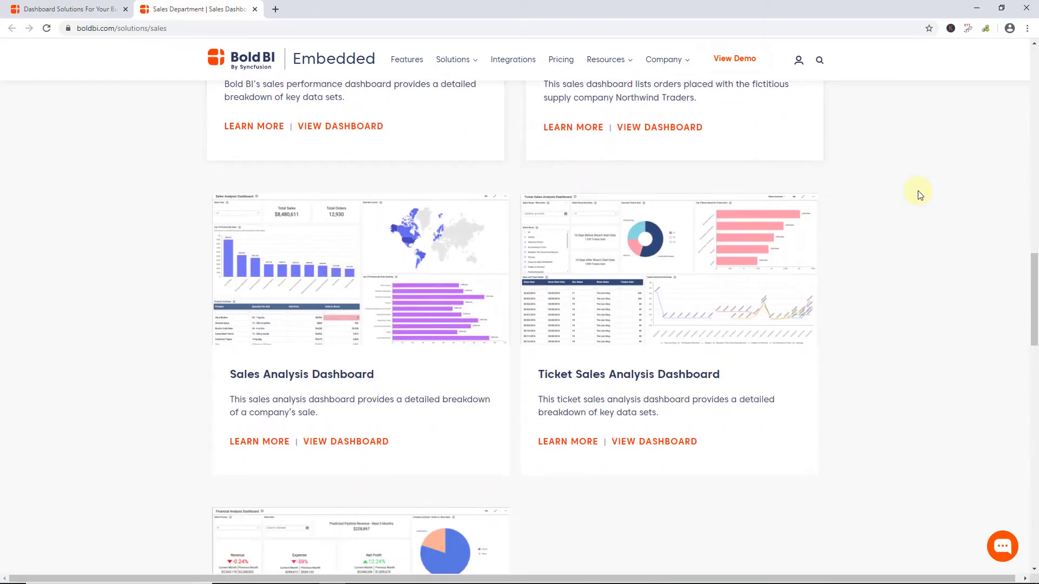
pyautogui.scroll(5, 917, 190)
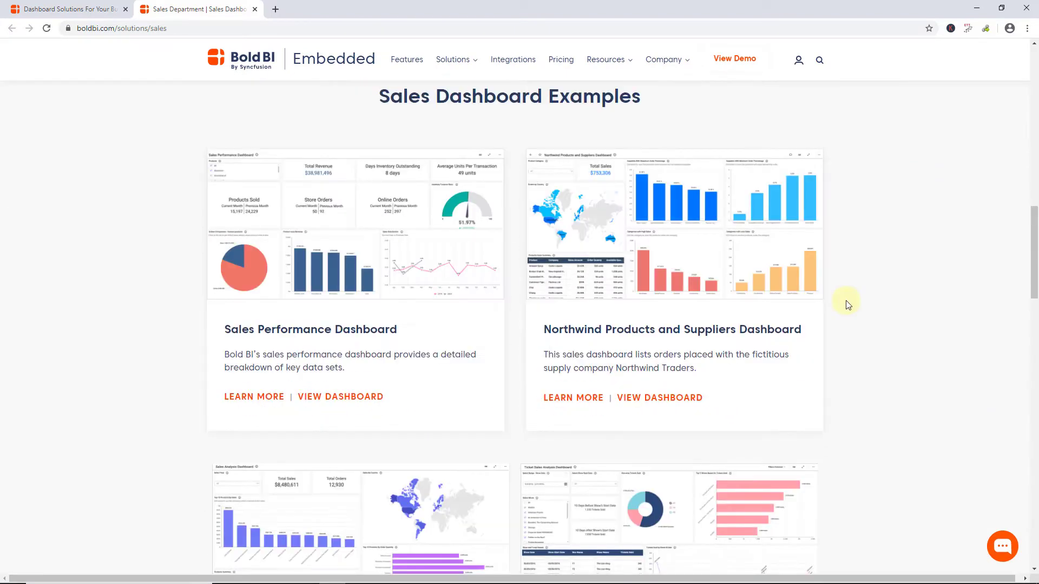
pyautogui.click(244, 399)
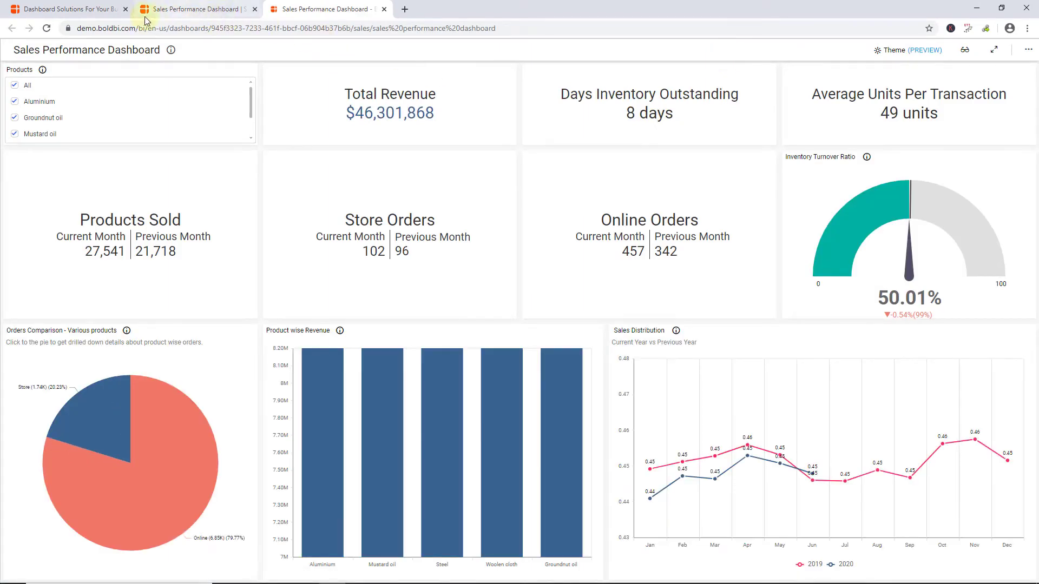
# - Switch back to the first tab and reopen Embedded Integrations through the Features page
pyautogui.click(90, 9)
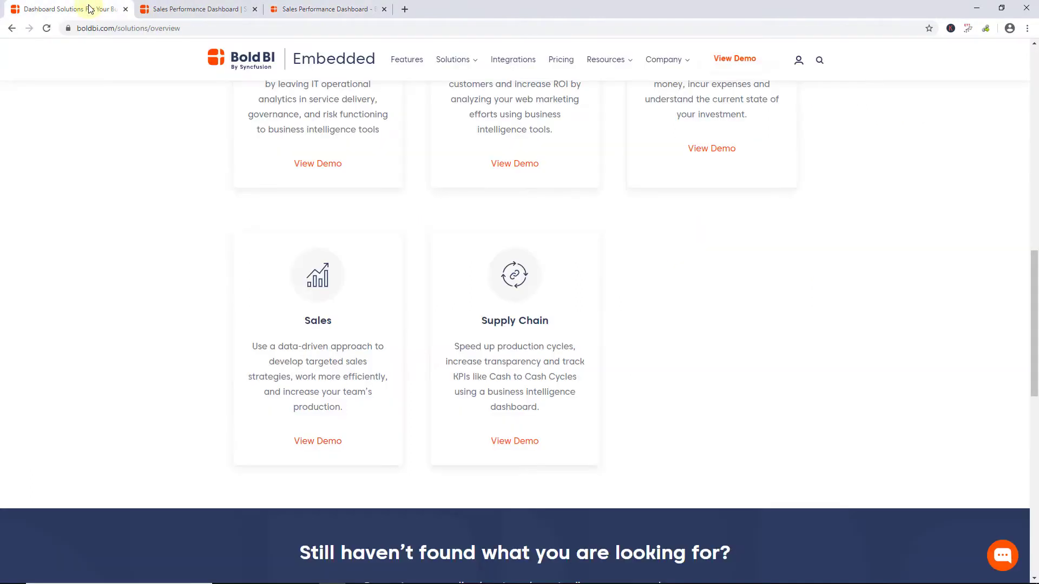
pyautogui.moveTo(454, 68)
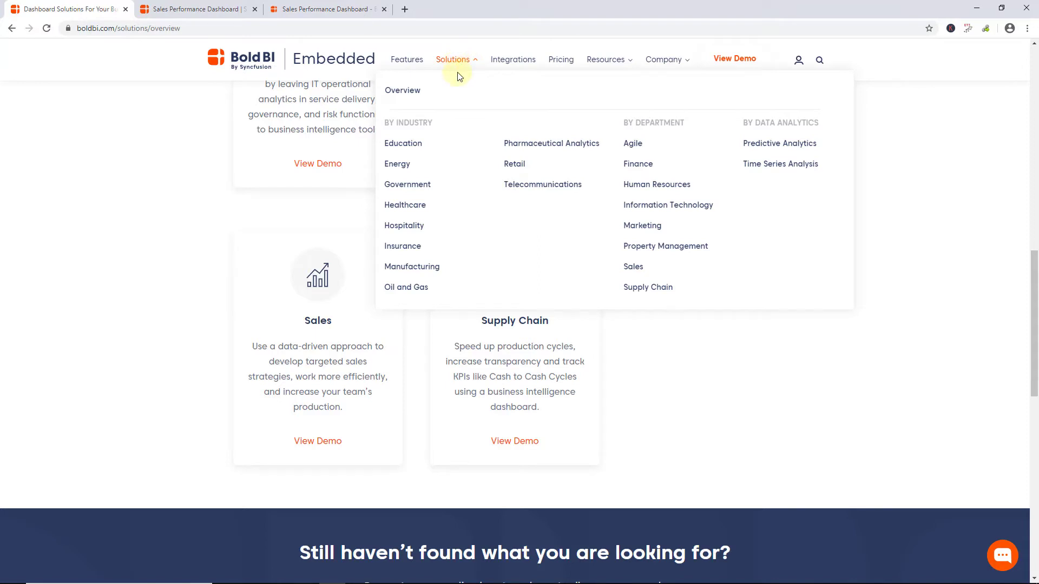
pyautogui.click(402, 65)
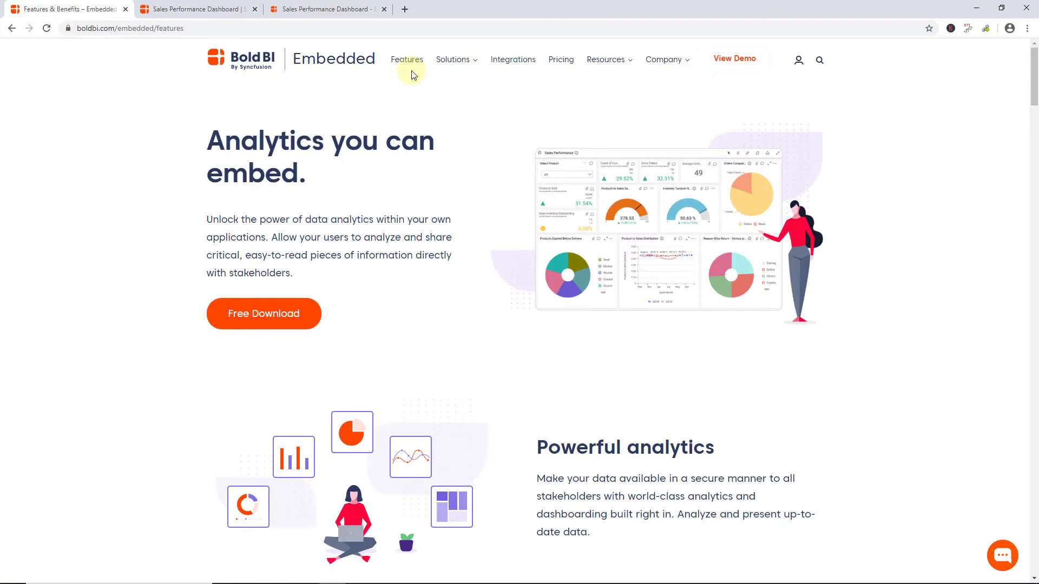
pyautogui.click(511, 66)
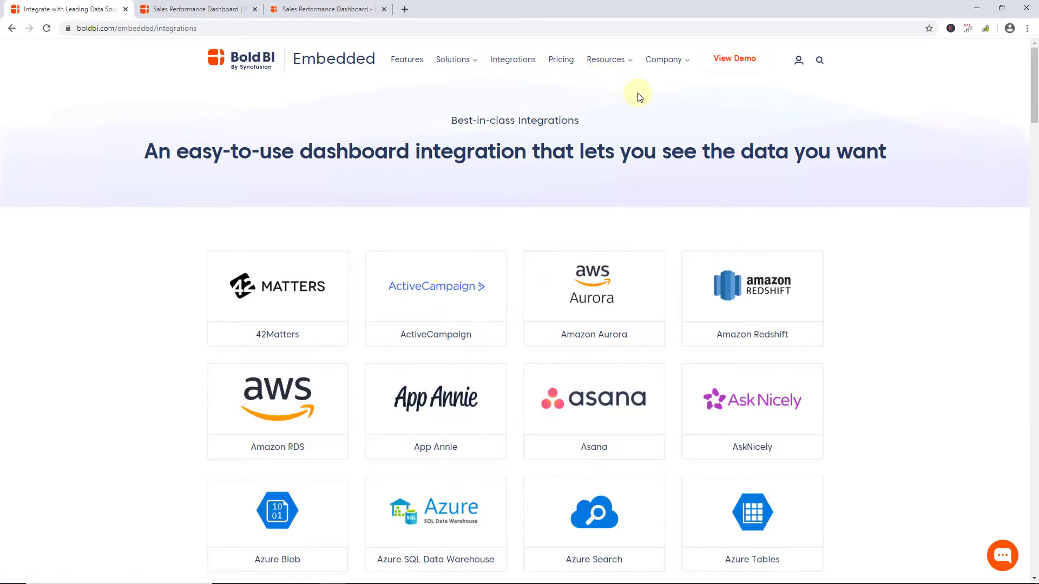
pyautogui.moveTo(616, 67)
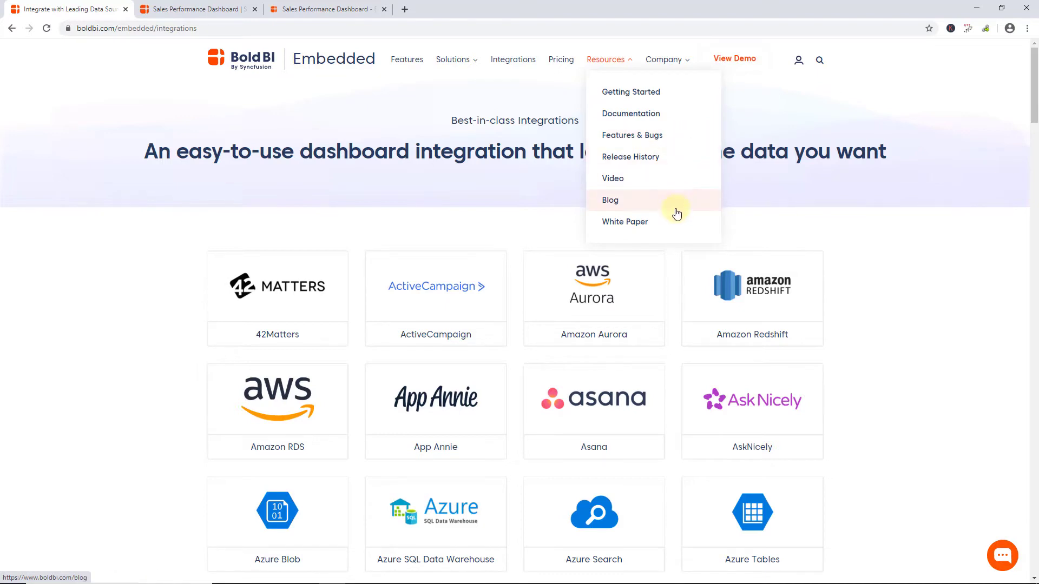
pyautogui.moveTo(680, 62)
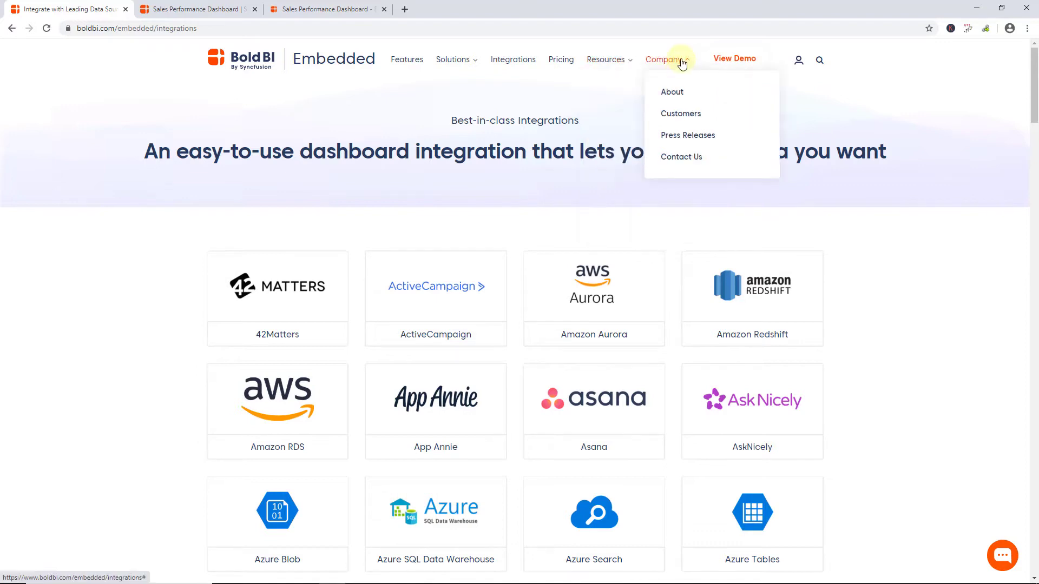
# - Open boldbi.com/contact and scroll through its sales, support and message form sections
pyautogui.click(686, 161)
pyautogui.scroll(-3, 740, 194)
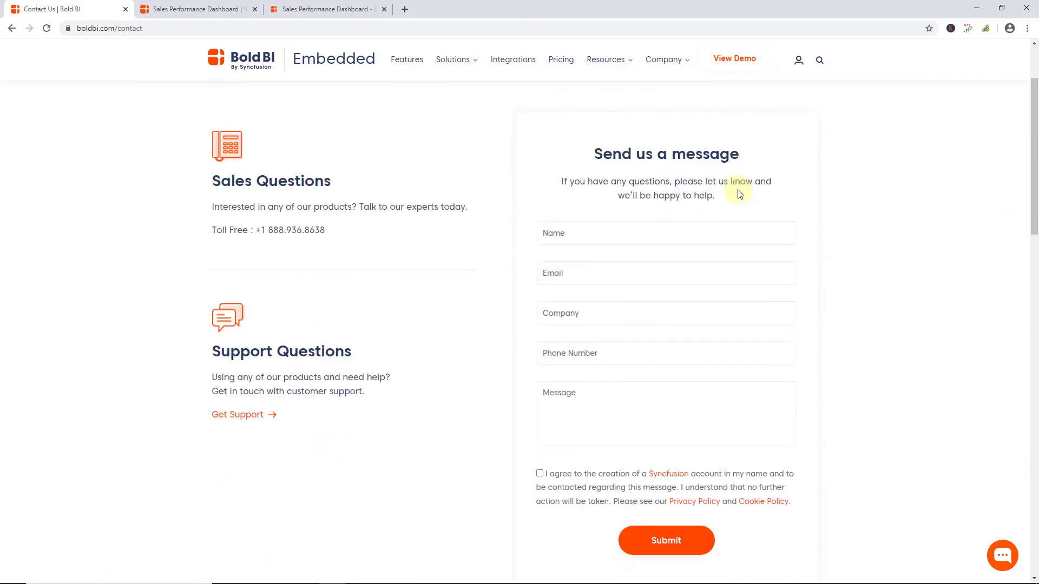
pyautogui.scroll(-1, 739, 193)
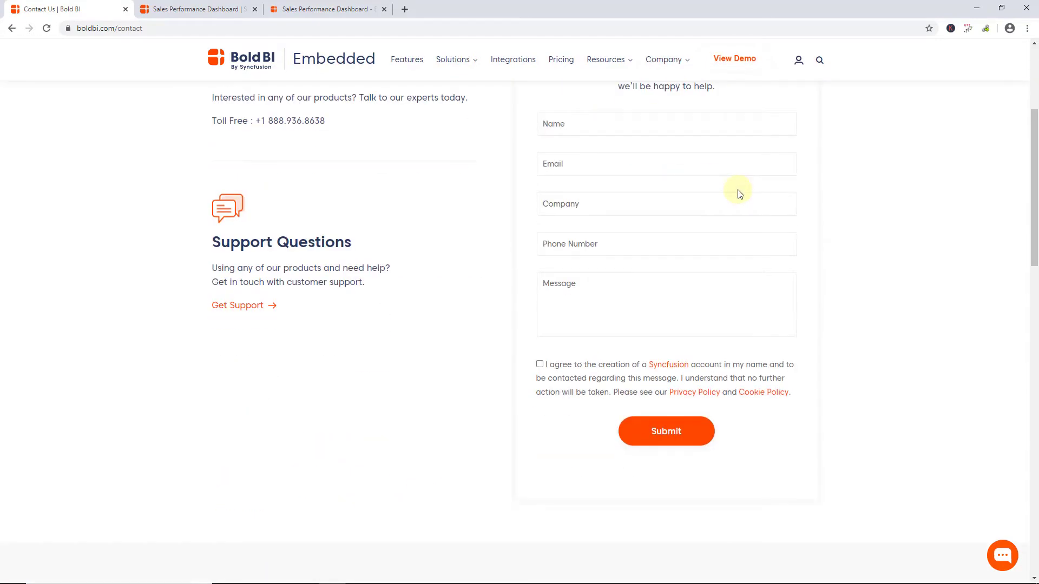
pyautogui.scroll(2, 740, 193)
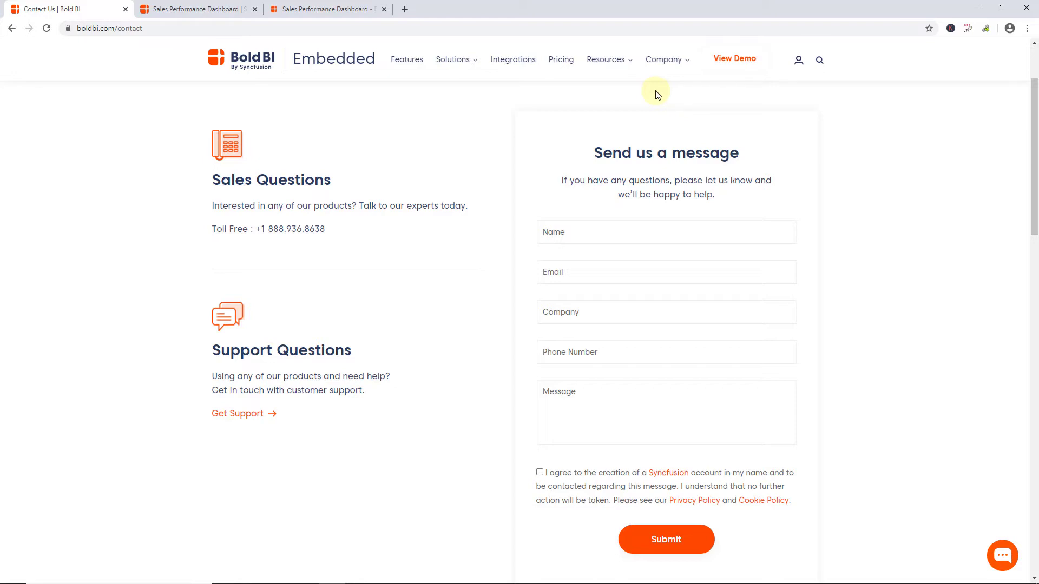
# - Submit the Embedded trial form with the terms accepted, then continue through the Bold ID sign-in
pyautogui.click(554, 63)
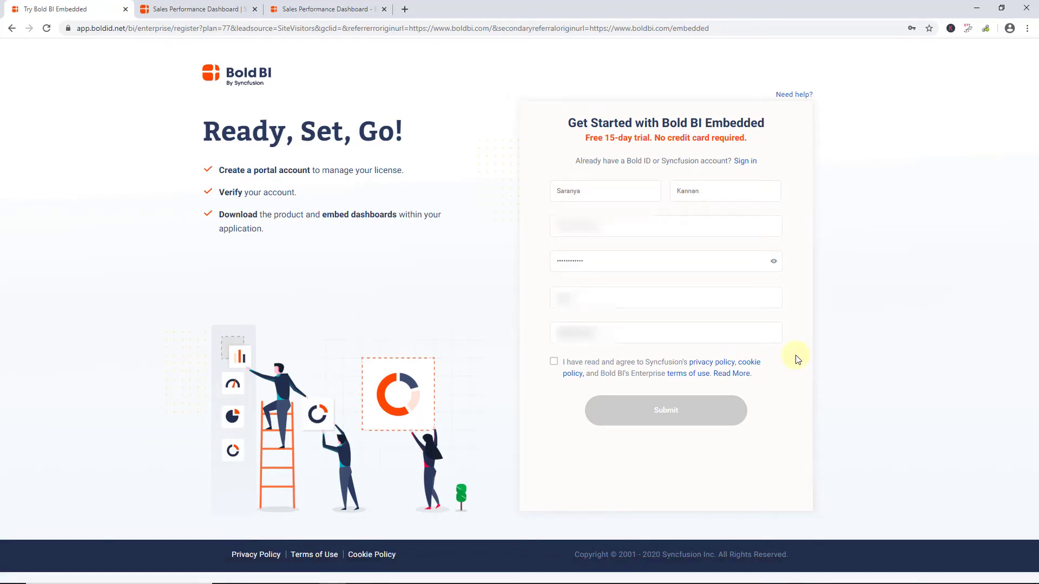
pyautogui.click(554, 361)
pyautogui.click(670, 412)
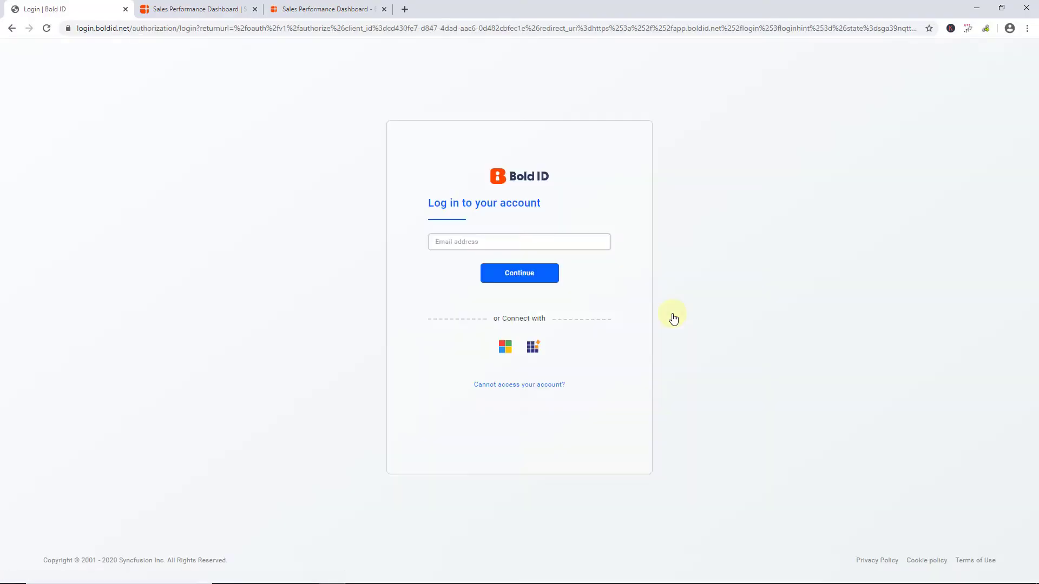
pyautogui.click(547, 274)
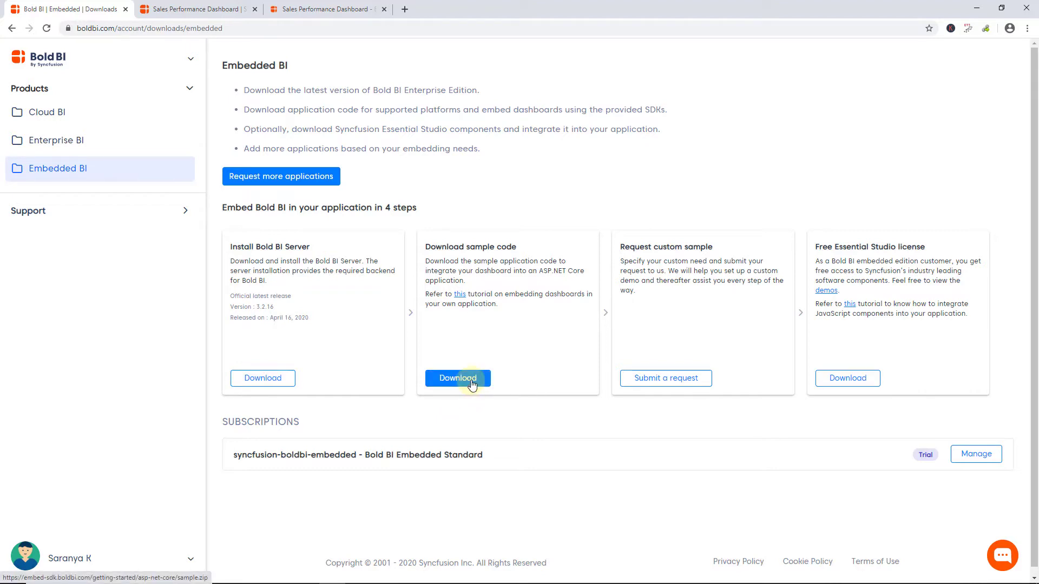
# - Download the Bold BI Server Enterprise Edition EXE installer from Setup Downloads
pyautogui.click(261, 381)
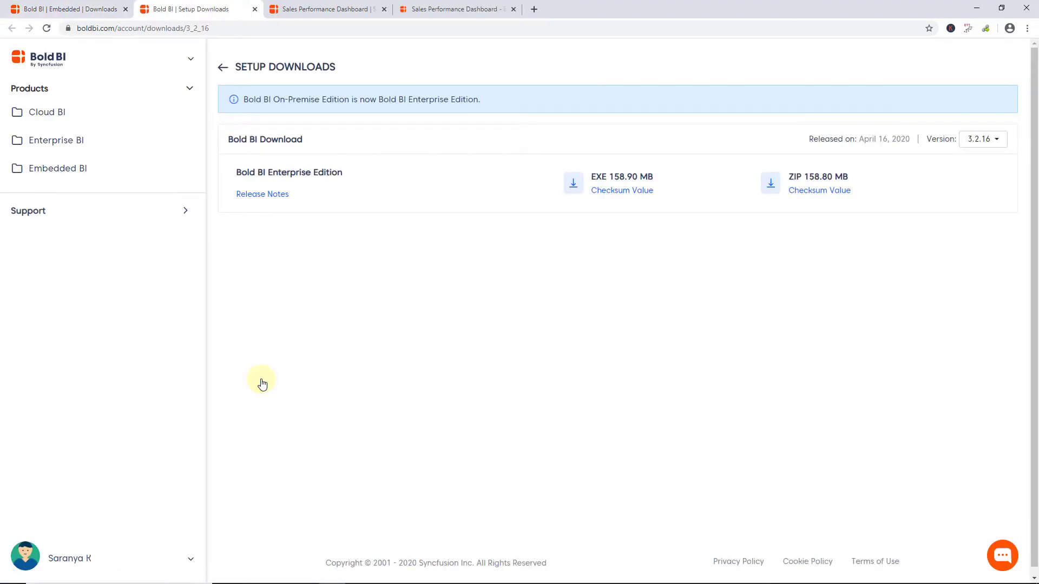
pyautogui.click(573, 184)
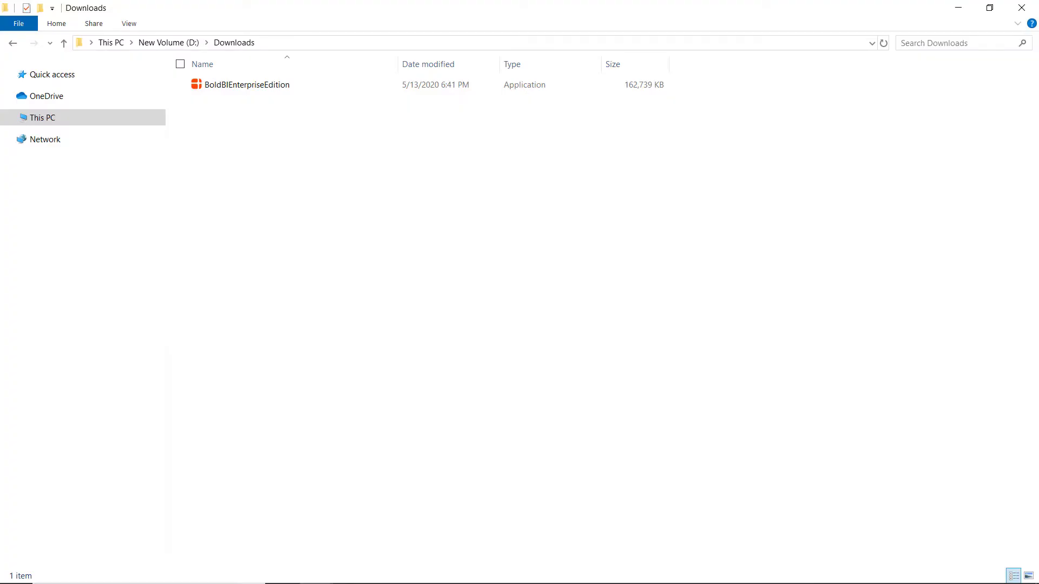
# - Run BoldBIEnterpriseEdition from D:\Downloads
pyautogui.doubleClick(251, 85)
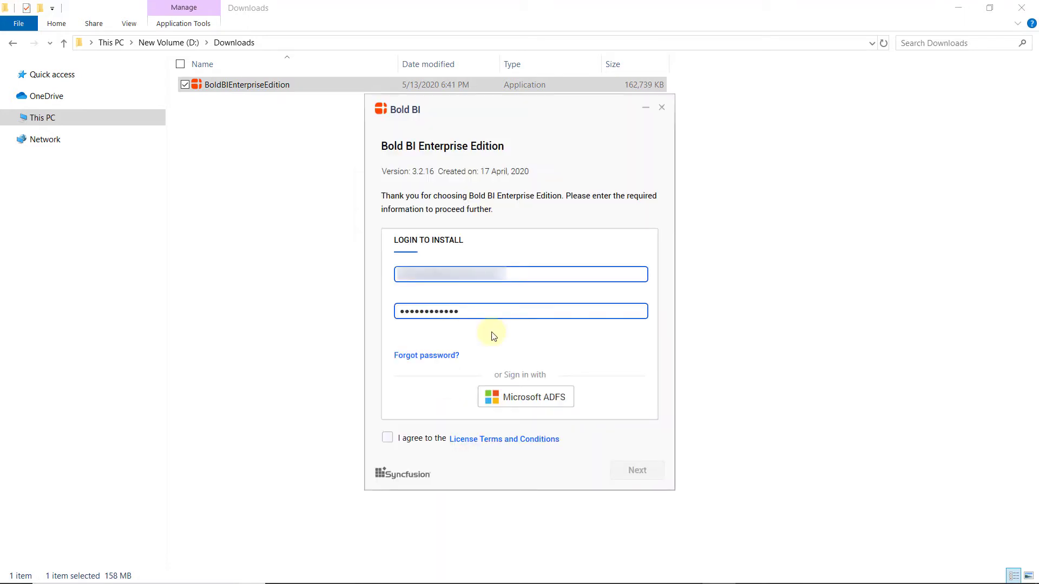
# - Accept the license terms, sign in, and keep the Bold BI - 5 portal license
pyautogui.click(387, 438)
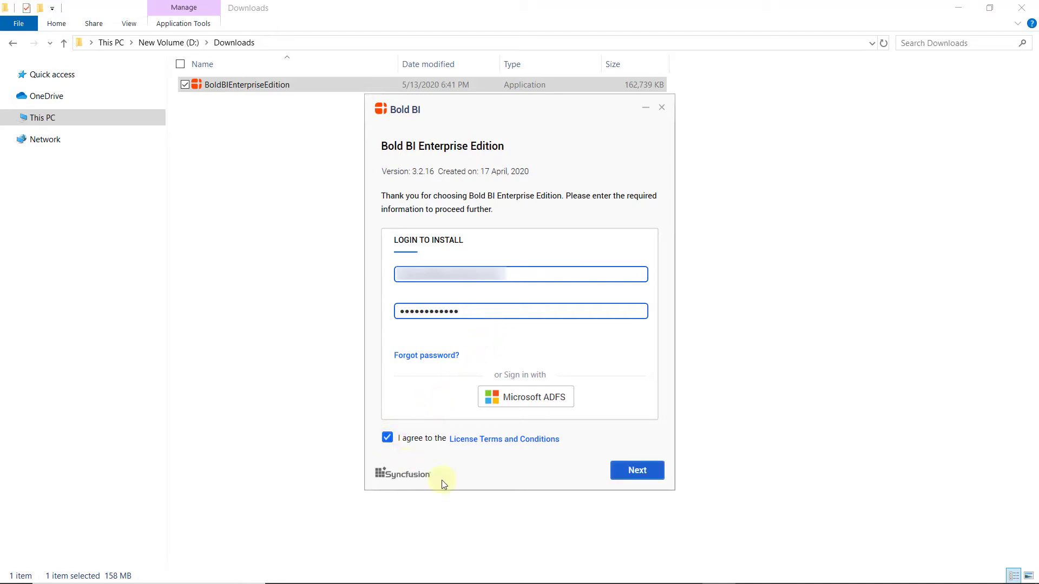
pyautogui.click(643, 475)
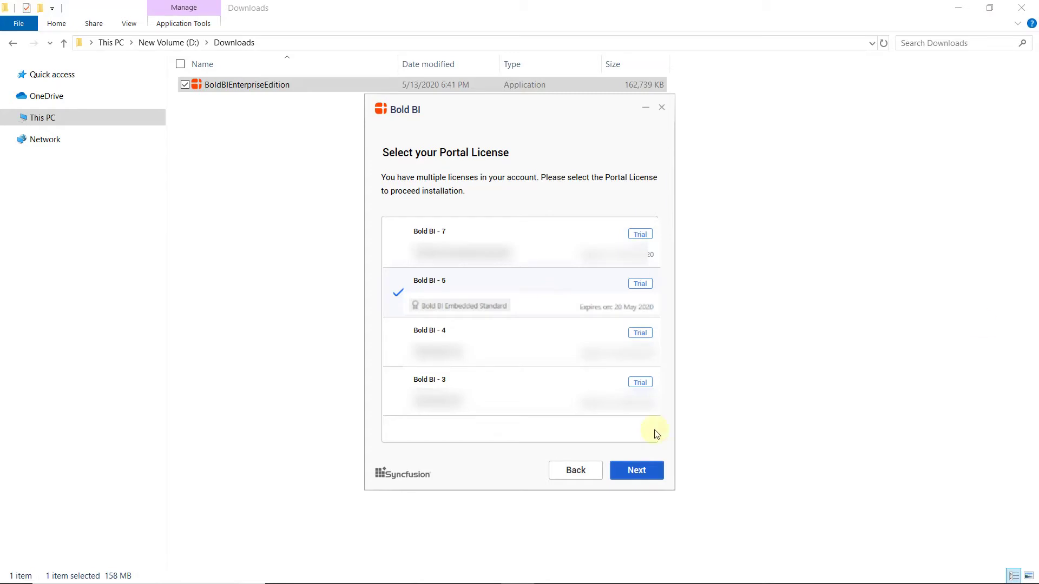
pyautogui.click(644, 471)
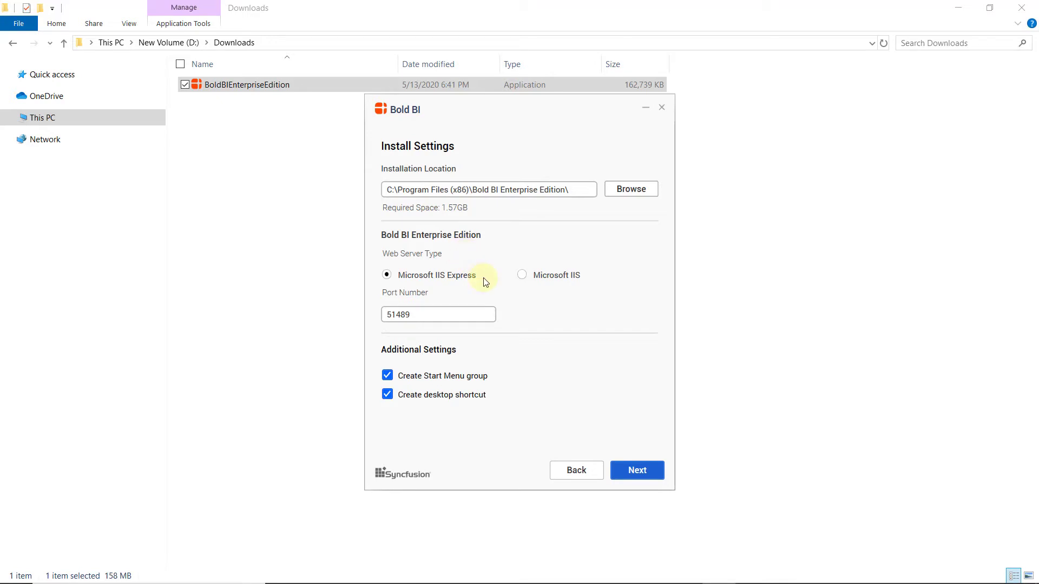
# - Keep IIS Express as the web server on port 58888 and continue
pyautogui.click(524, 276)
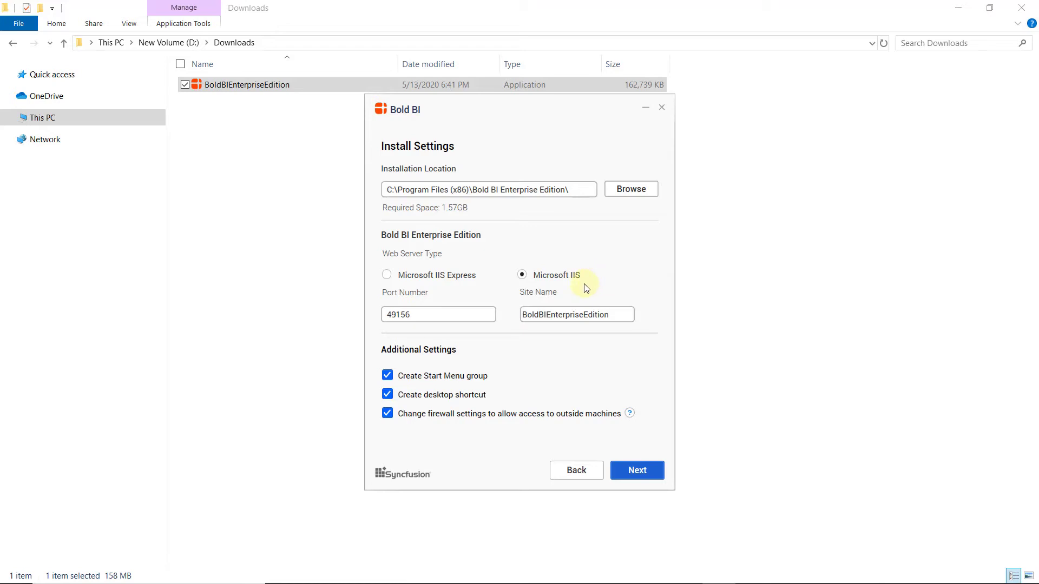
pyautogui.click(388, 275)
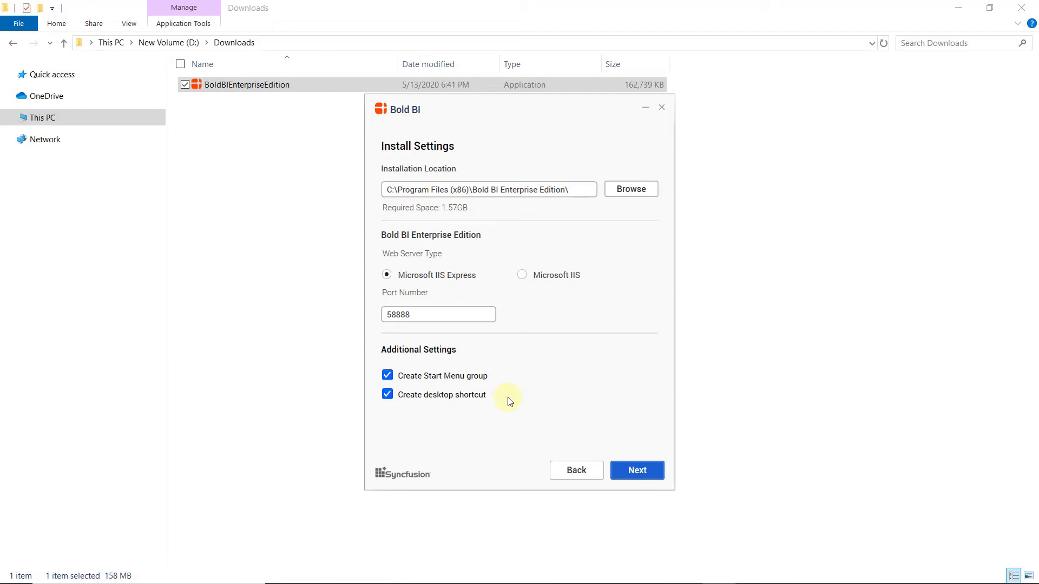
pyautogui.click(630, 472)
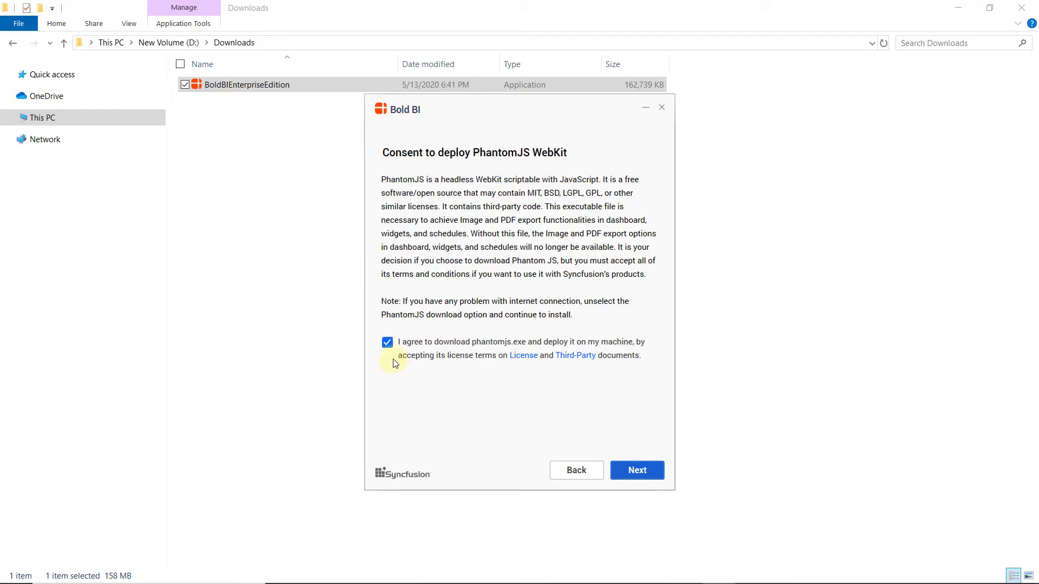
# - Approve phantomjs.exe deployment, then tick the Npgsql and MySQLConnector library consents
pyautogui.click(643, 472)
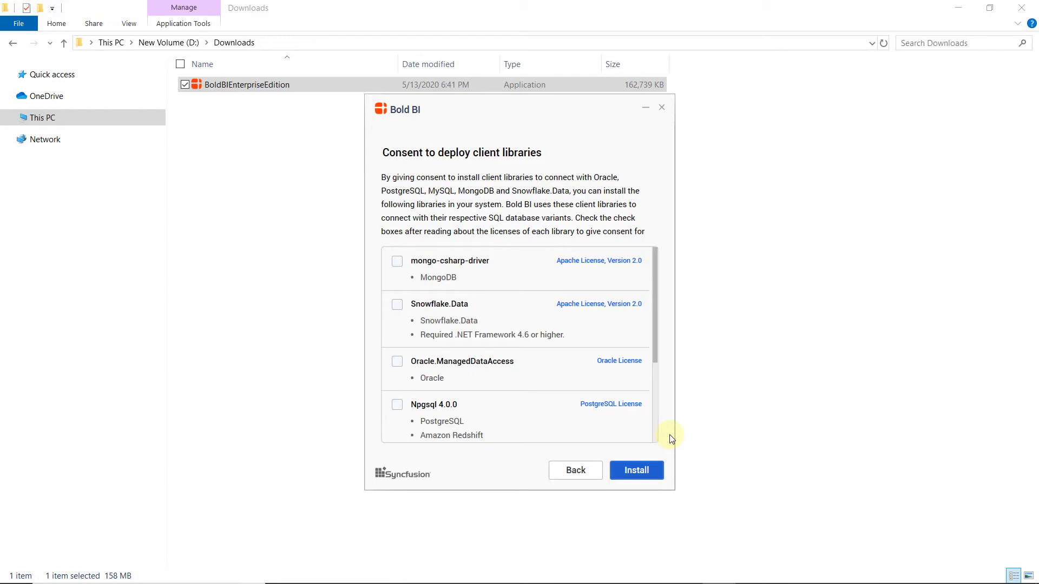
pyautogui.scroll(-3, 520, 378)
pyautogui.click(397, 270)
pyautogui.click(398, 356)
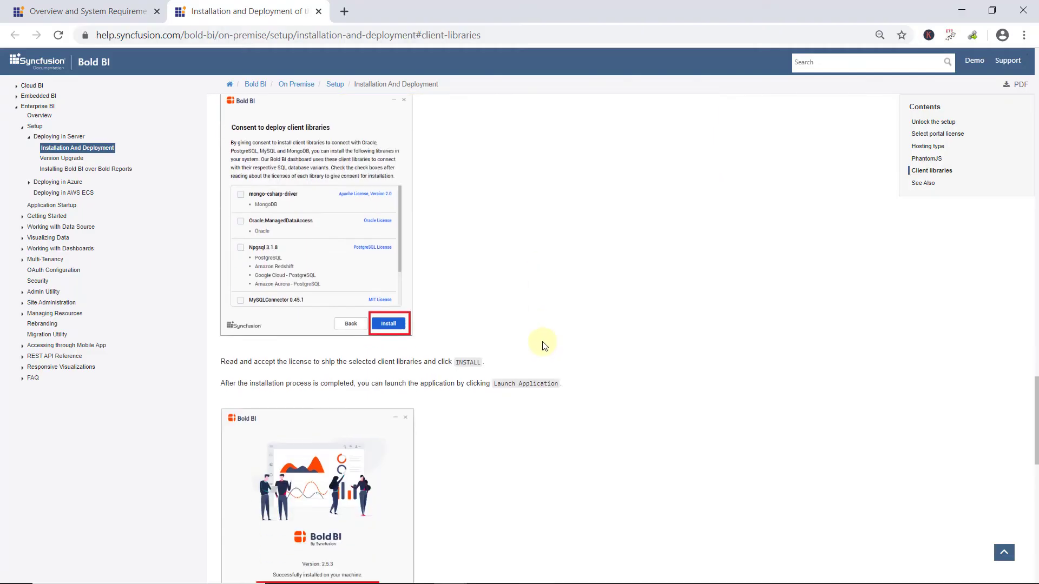
pyautogui.scroll(-8, 543, 342)
pyautogui.scroll(-1, 543, 341)
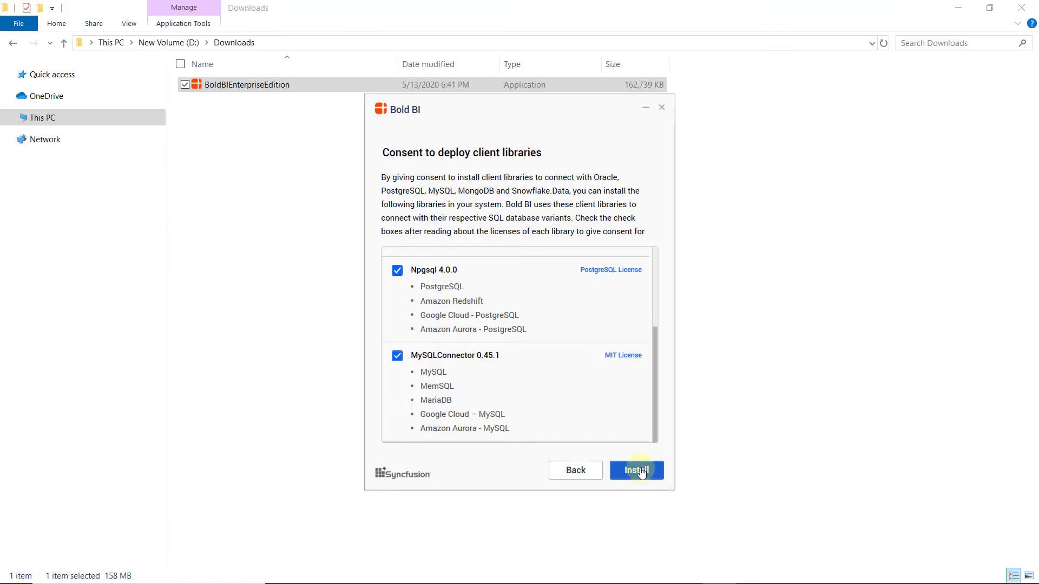
# - Run the Bold BI installation and bring up the Enterprise Server welcome page at localhost:58888
pyautogui.click(641, 472)
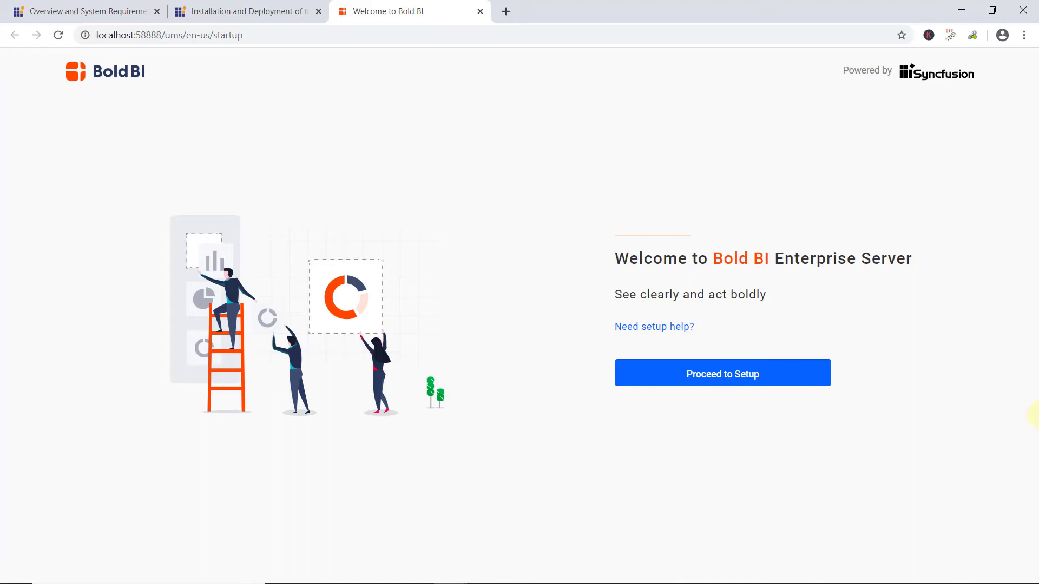
# - Set up a SQL Server connection with SQL authentication and a new database name, then submit
pyautogui.click(725, 383)
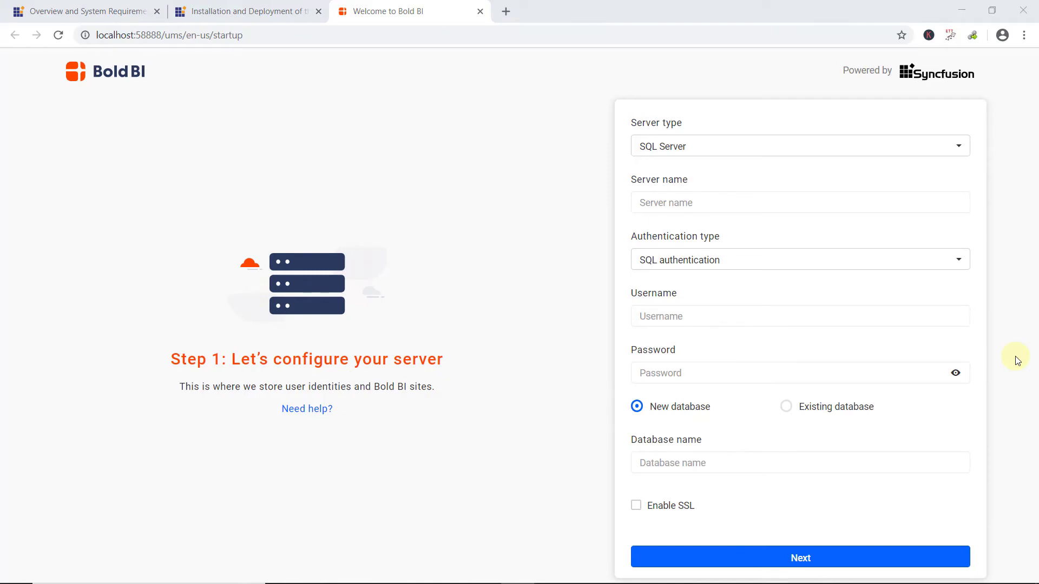
pyautogui.click(962, 146)
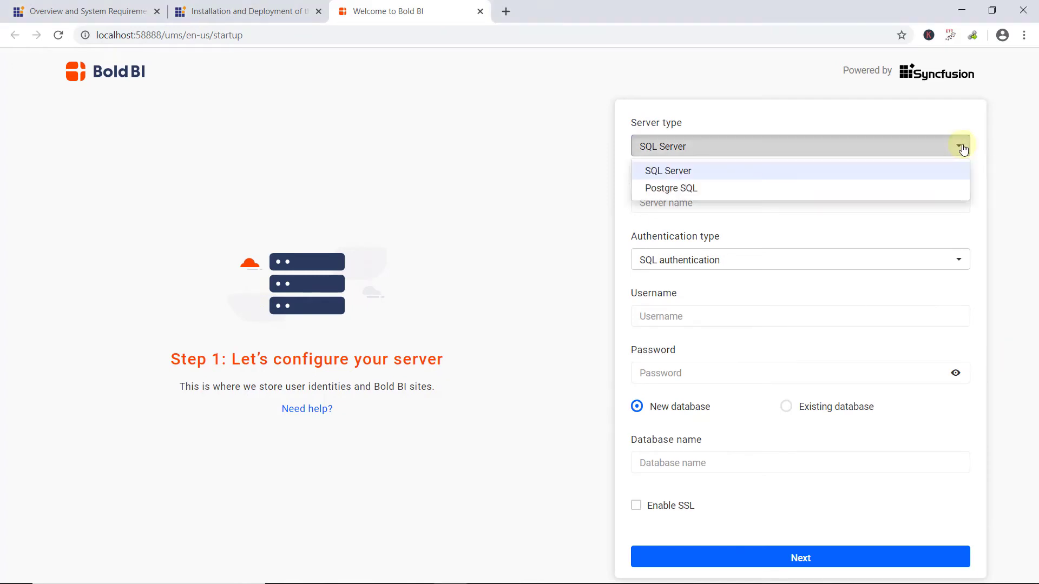
pyautogui.click(866, 171)
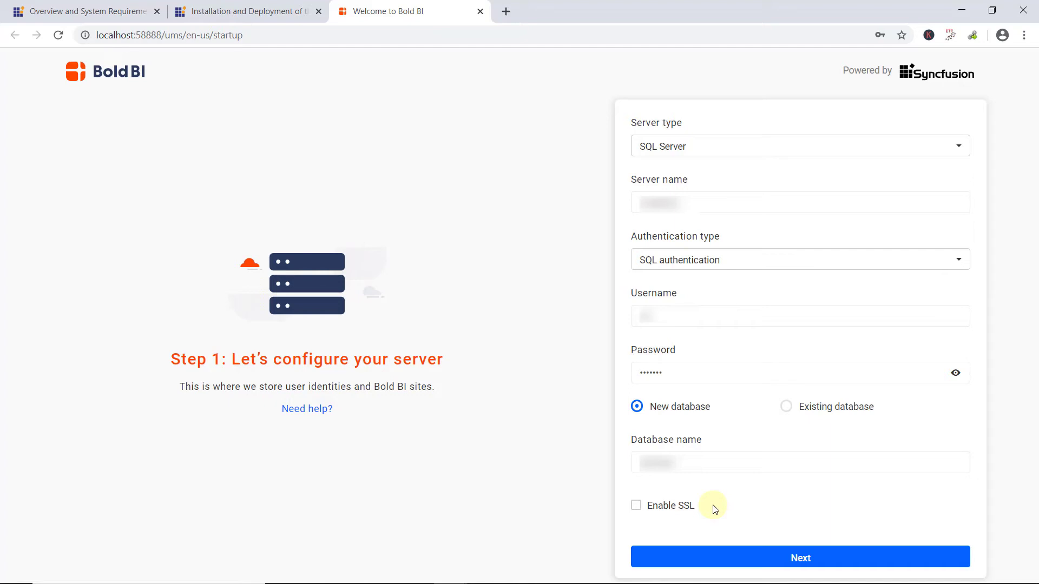
pyautogui.click(807, 553)
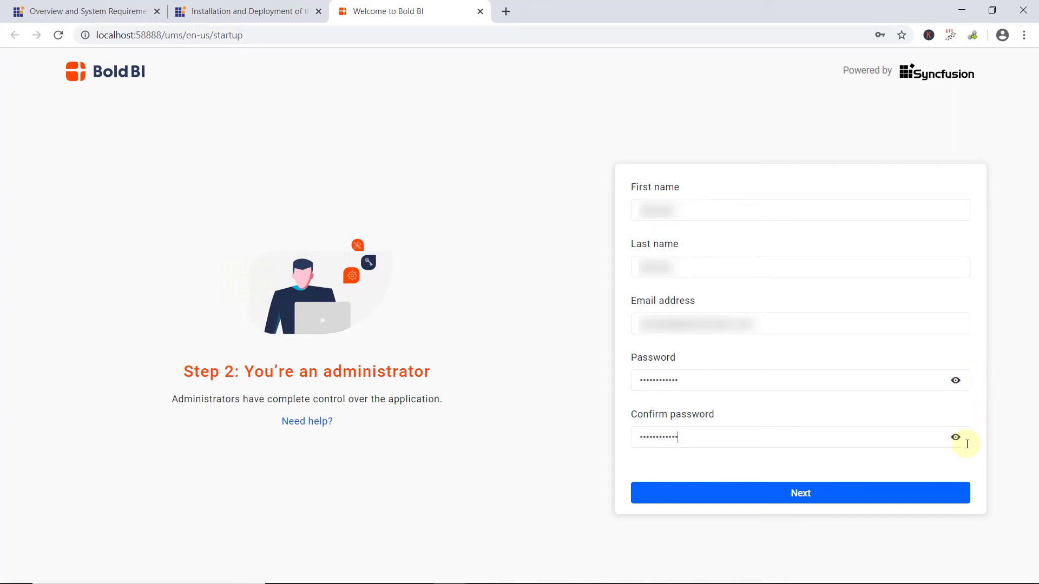
# - Submit the administrator account and choose SQL Server with an existing database on Step 3
pyautogui.click(908, 499)
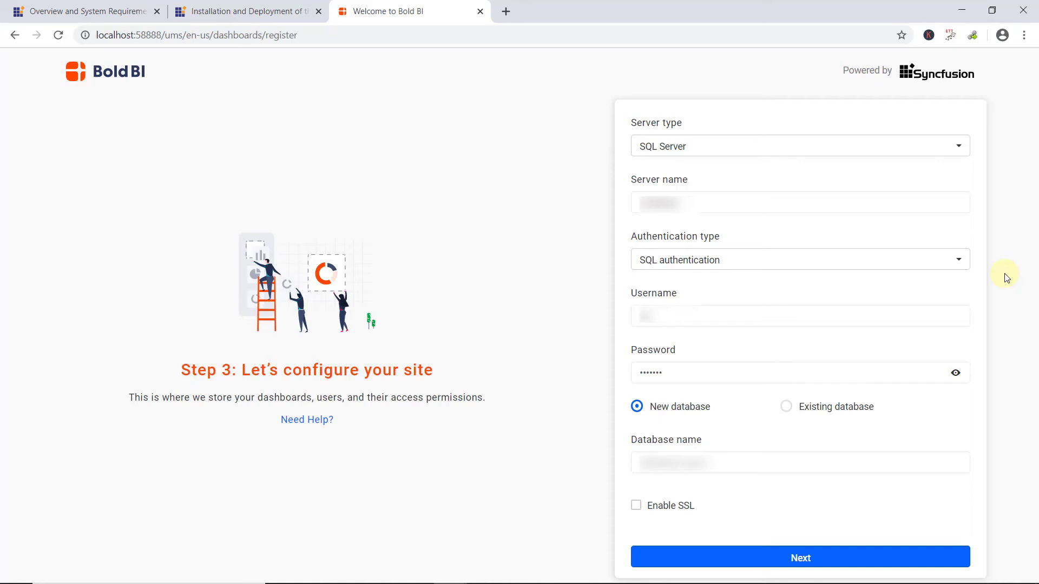
pyautogui.press('Right')
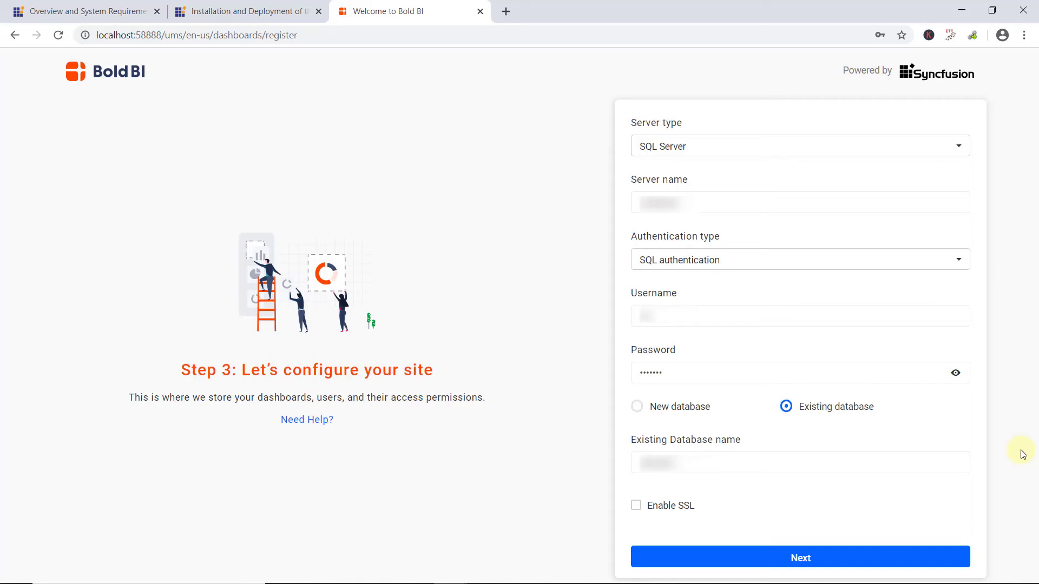
# - Use the existing database, defer the data store configuration, and register the site
pyautogui.click(825, 556)
pyautogui.scroll(-1, 1006, 433)
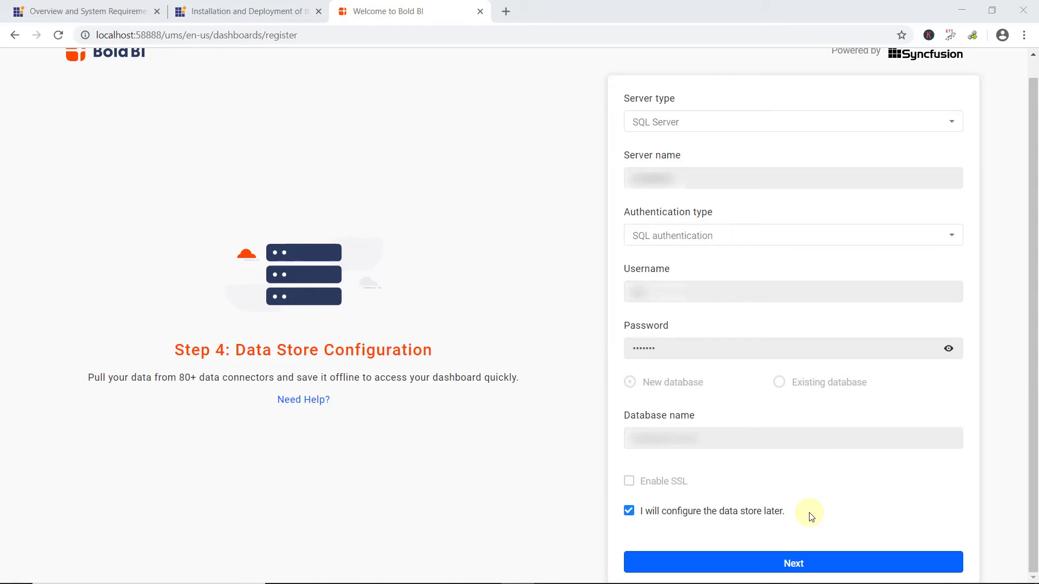
pyautogui.click(816, 563)
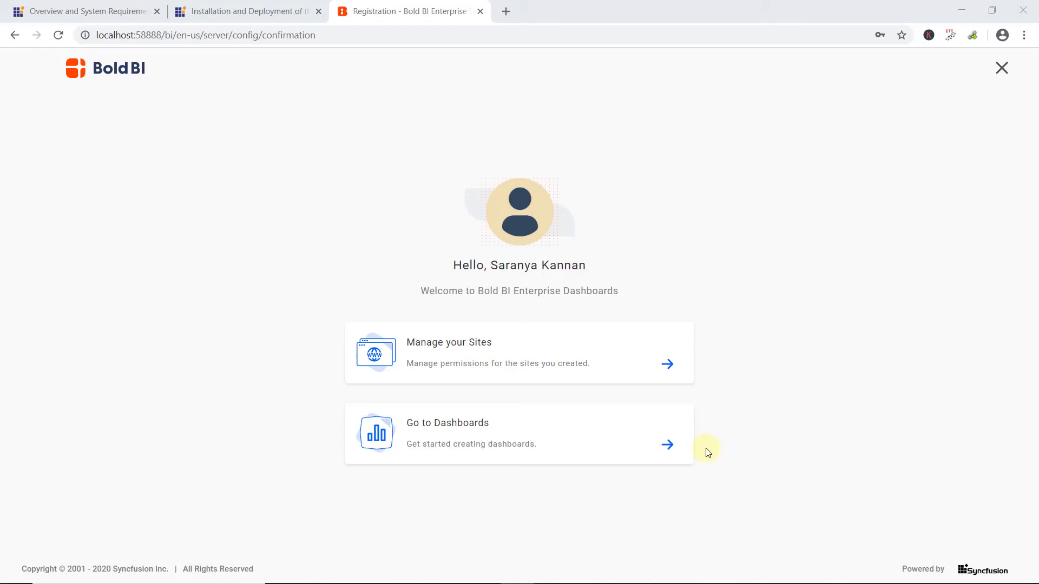
# - Open site1's empty Dashboards page from the Go to Dashboards card
pyautogui.click(577, 439)
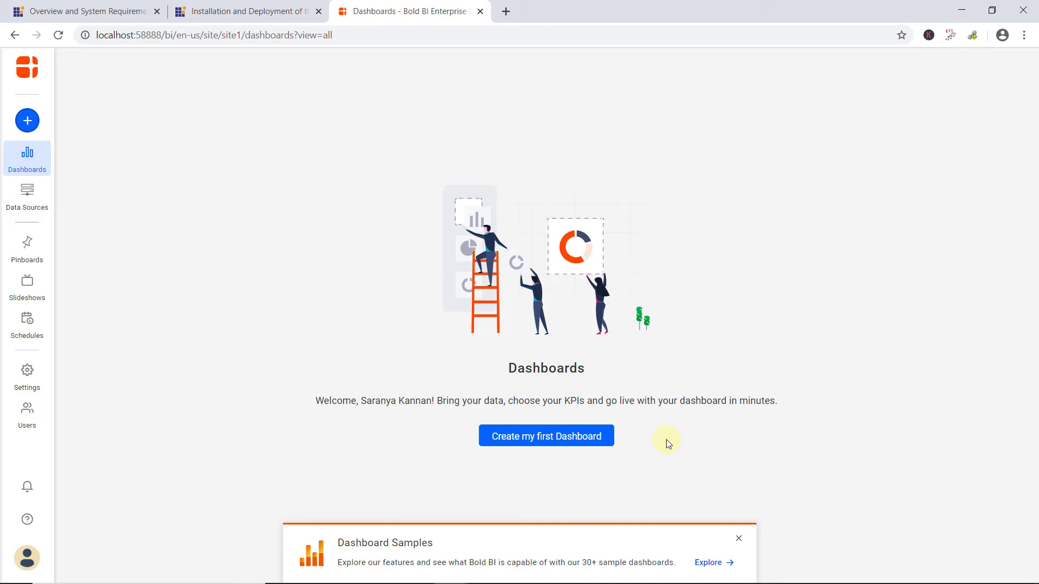
# - Add the Northwind Traders Sales Analysis sample from Dashboard Samples and close the list
pyautogui.click(709, 564)
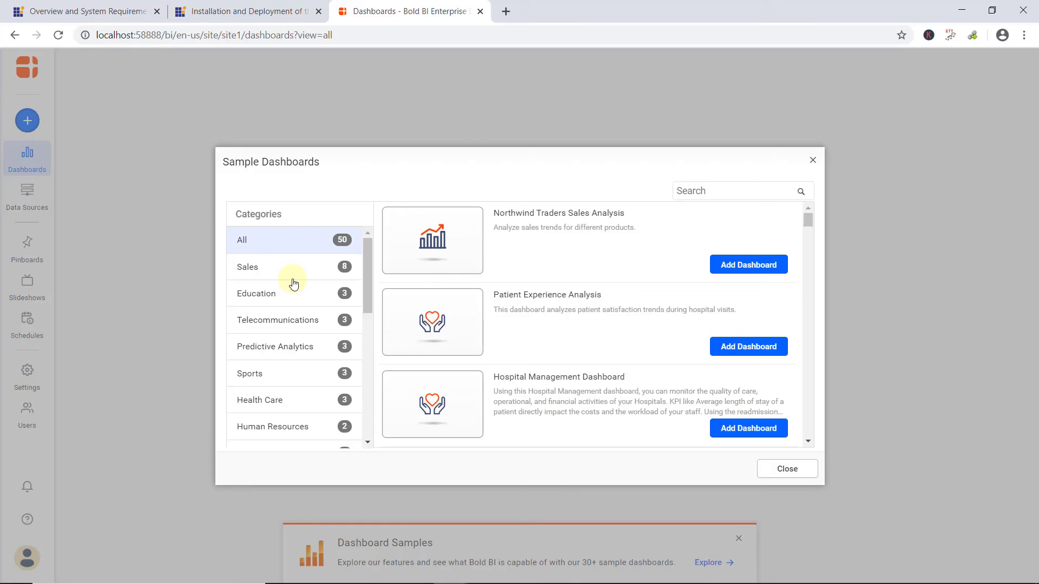
pyautogui.click(745, 267)
pyautogui.click(790, 471)
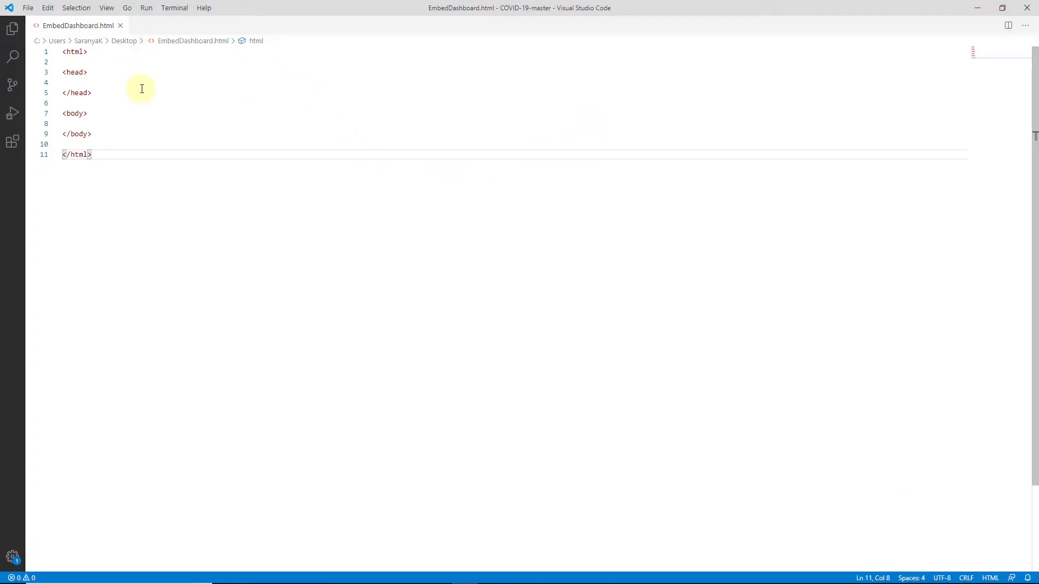
# - Paste the Roboto, jQuery, jsRender and embed-js 3.2.16 references into head and a dashboard-container div into body
pyautogui.click(129, 82)
pyautogui.write('<link rel="stylesheet" href="https://fonts.googleapis.com/css?family=Roboto:400,700" />     <script type="text/javascript" src="https://cdnjs.cloudflare.com/ajax/libs/jquery/1.10.2/jquery.min.js"></script>     <script type="text/javascript" src="https://cdnjs.cloudflare.com/ajax/libs/jquery-easing/1.3/jquery.easing.min.js"></script>     <script type="text/javascript" src="https://cdnjs.cloudflare.com/ajax/libs/jsrender/1.0.5/jsrender.min.js"></script>     <script type="text/javascript" src="https://cdn.boldbi.com/embedded-sdk/v3.2.16/embed-js.min.js"></script>')
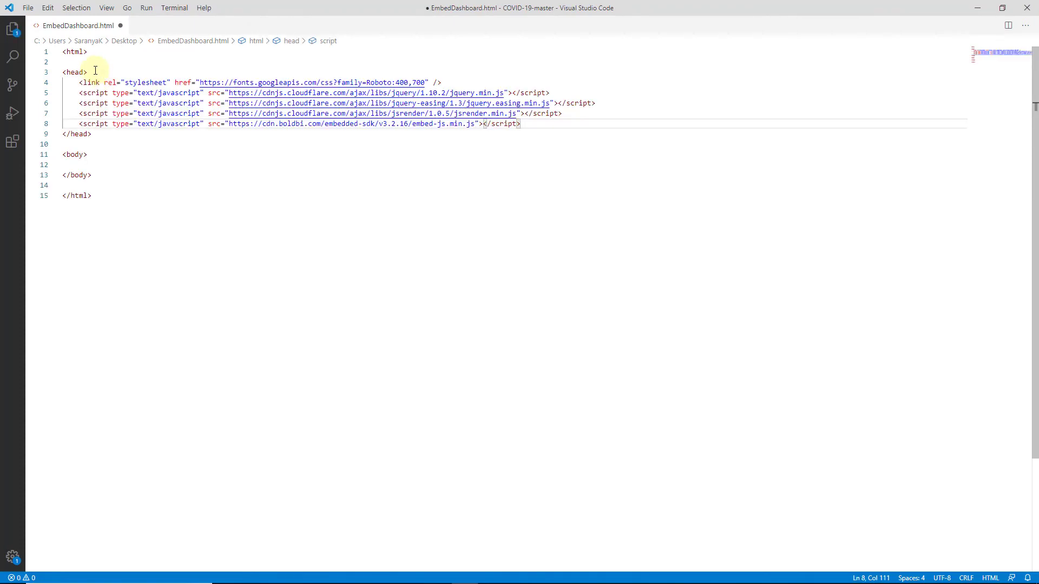
pyautogui.click(82, 165)
pyautogui.write('<div id="dashboard-container">     </div>')
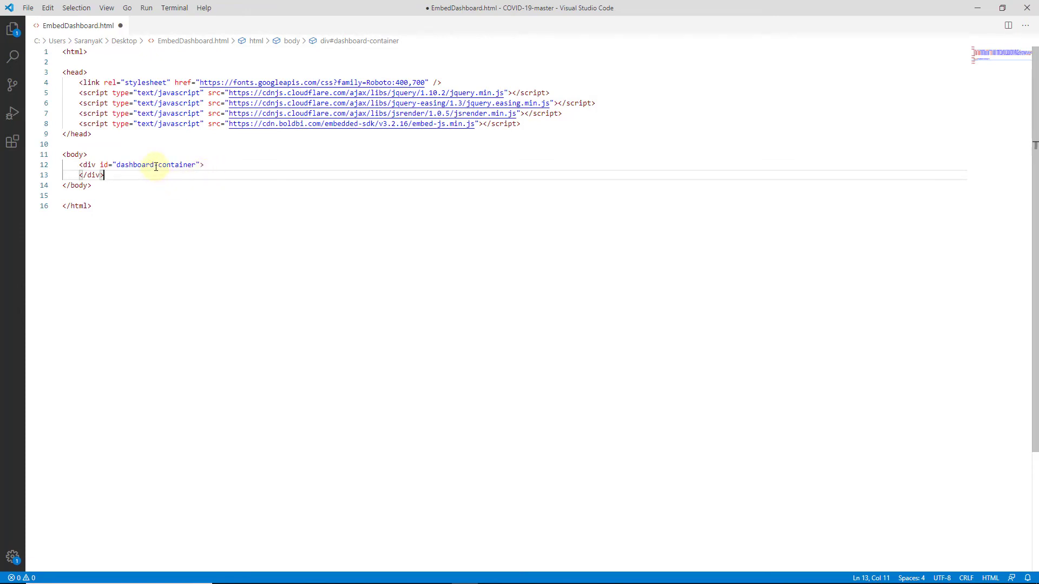
# - Insert the renderDashboard script before </head> and add onload="renderDashboard()" to the body tag
pyautogui.click(63, 134)
pyautogui.write('<script type="text/javascript">         var rootUrl = "http://localhost:50982/bi";         var siteIdentifier = "site/site1";         var environment = "enterprise";         var authorizationServerUrl = "";          function renderDashboard() {             this.dashboard = BoldBI.create({                 serverUrl: rootUrl + "/" + siteIdentifier,                 dashboardId: "",                 embedContainerId: "dashboard-container",                 embedType: BoldBI.EmbedType.Component,                 environment: environment == "enterprise" ? BoldBI.Environment.Enterprise : BoldBI.Environment.Cloud,                 width: "100%",                 height: "100%",                 expirationTime: 100000,                 authorizationServer: {                     url: authorizationServerUrl                 },             });              console.log(this.dashboard);             this.dashboard.loadDashboard();         };     </script>')
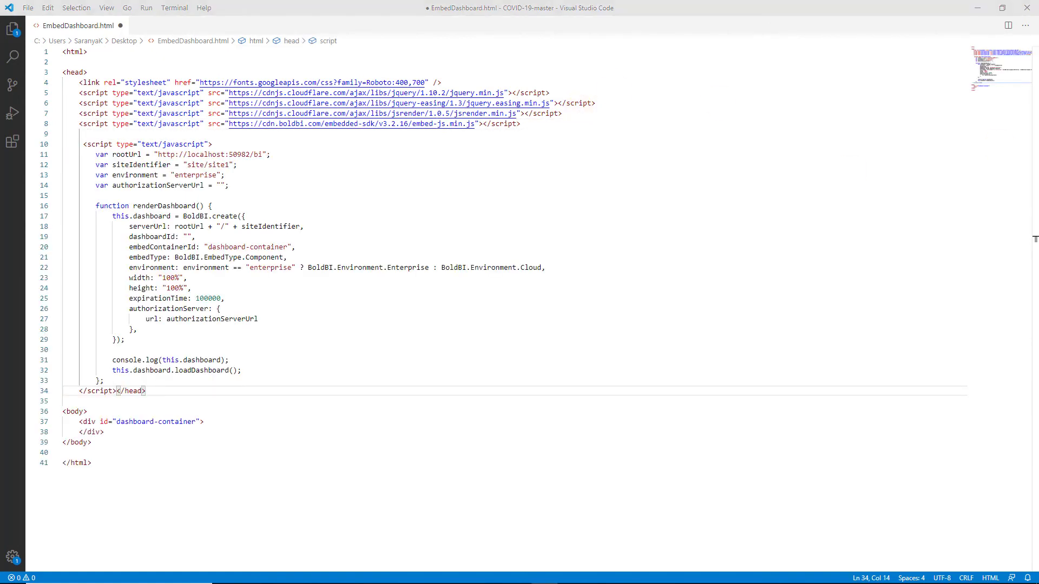
pyautogui.click(82, 411)
pyautogui.write('onload="renderDashboard()"')
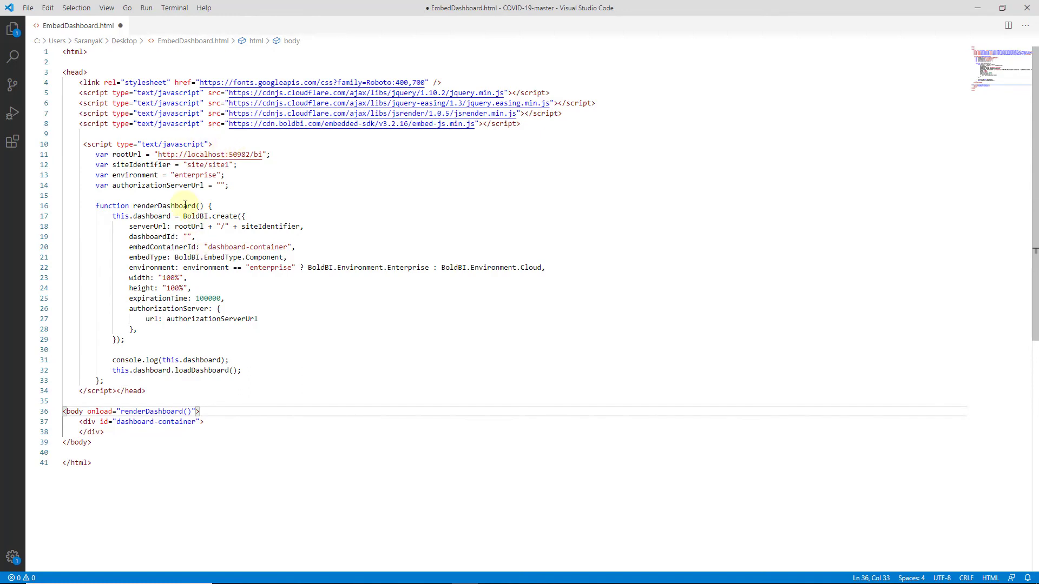
pyautogui.moveTo(184, 202)
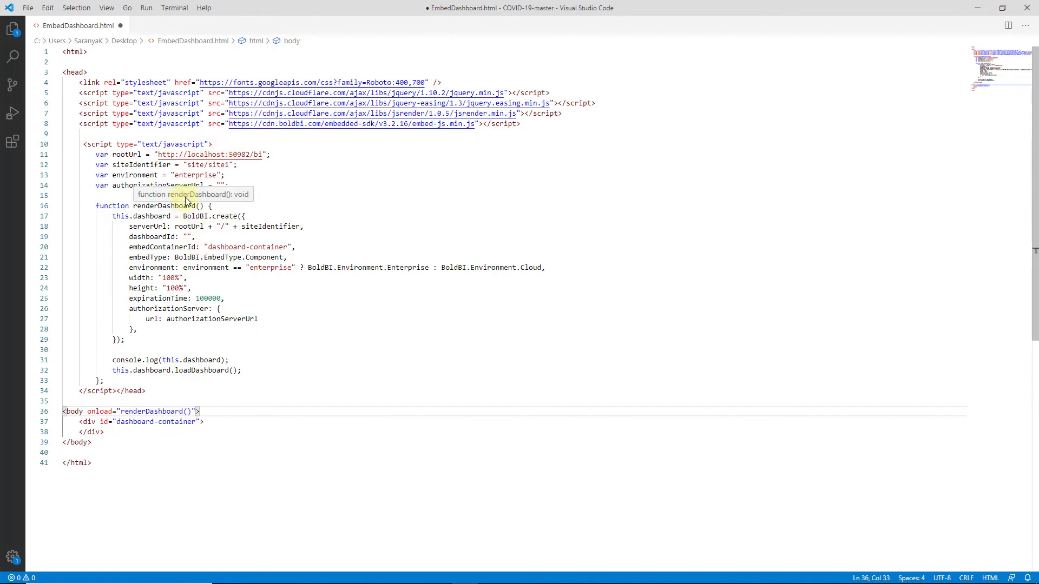
pyautogui.moveTo(124, 413)
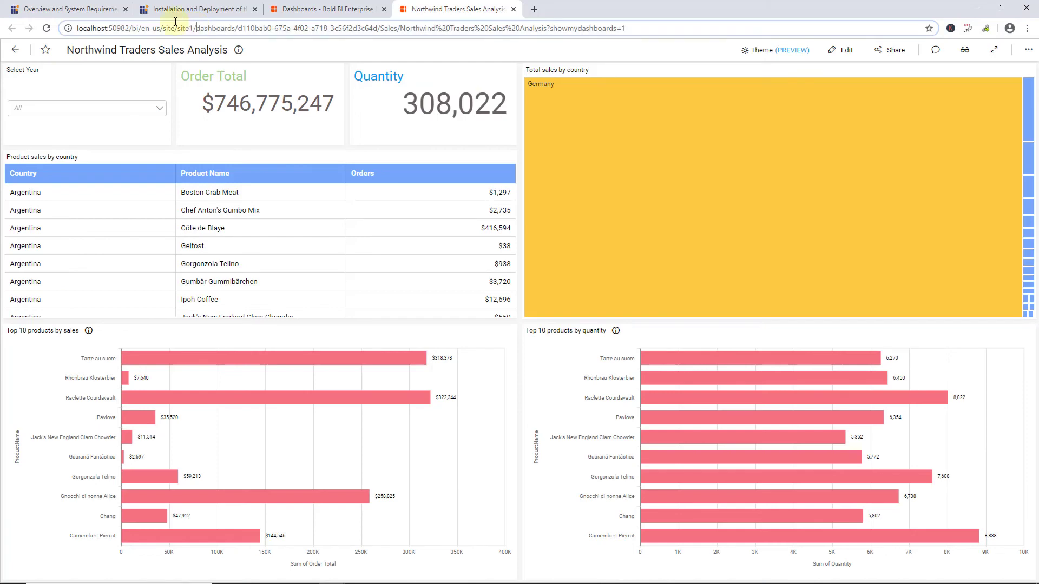
# - Copy the dashboard ID from the Chrome address bar into the dashboardId value on line 19
pyautogui.moveTo(197, 28); pyautogui.dragTo(72, 32)
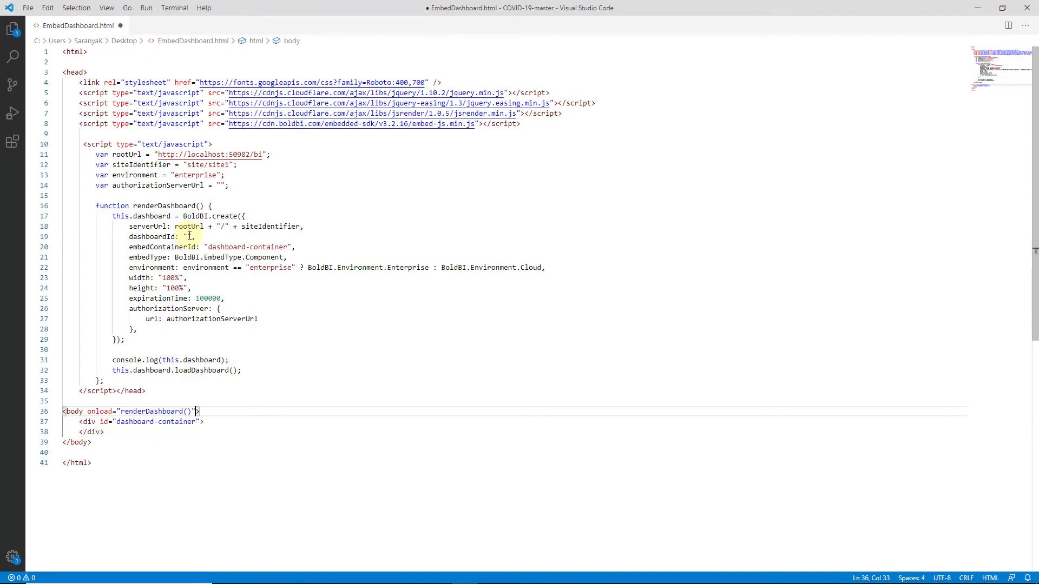
pyautogui.moveTo(238, 28); pyautogui.dragTo(379, 24)
pyautogui.hotkey('ctrl', 'c')
pyautogui.click(188, 237)
pyautogui.hotkey('ctrl', 'v')
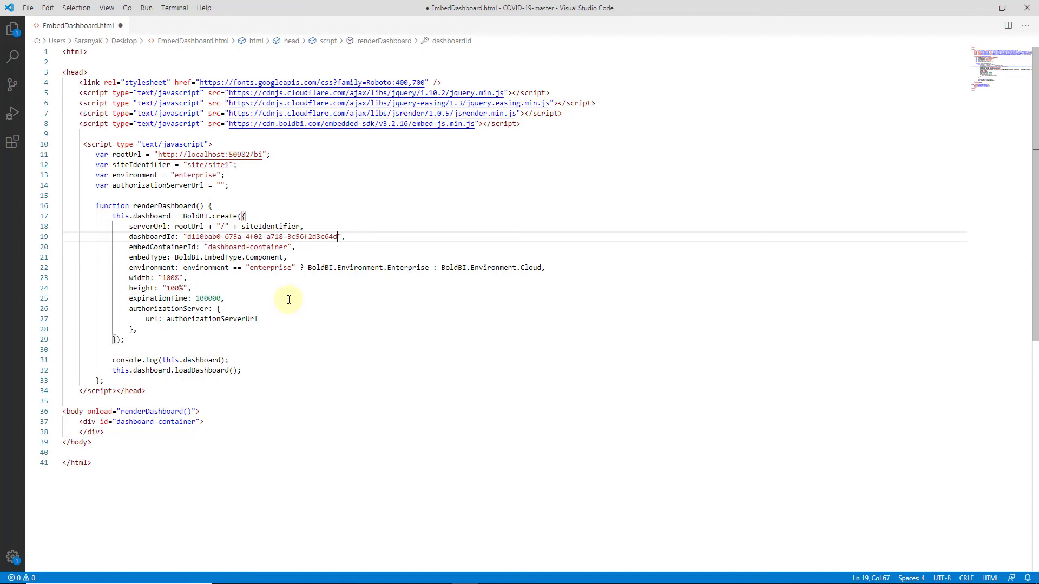
pyautogui.click(260, 320)
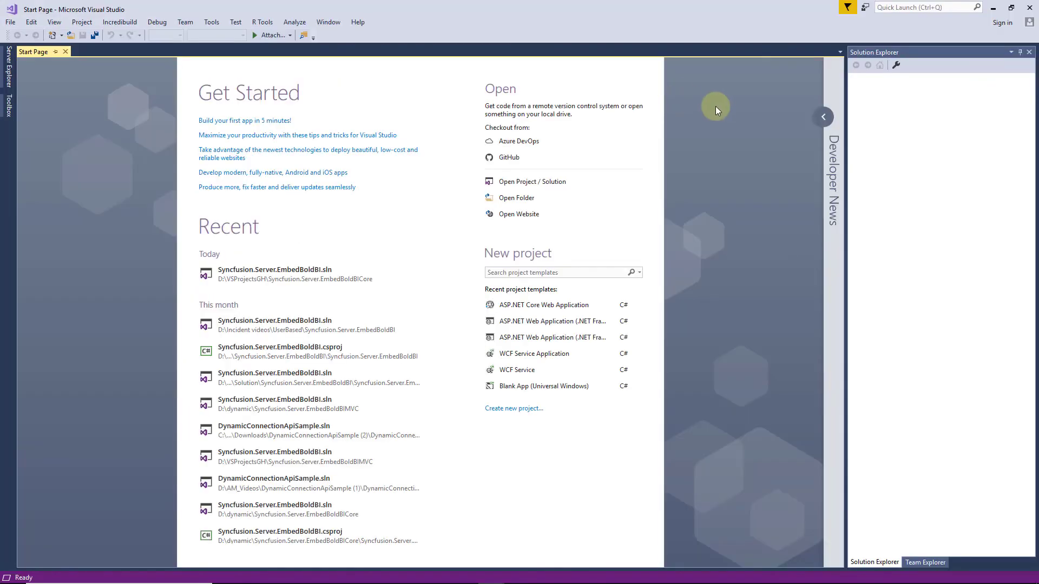
pyautogui.click(10, 22)
# - Create an ASP.NET Web Application (.NET Framework) project named WebAPI with MVC and Web API references
pyautogui.moveTo(33, 34)
pyautogui.click(196, 35)
pyautogui.write('Web')
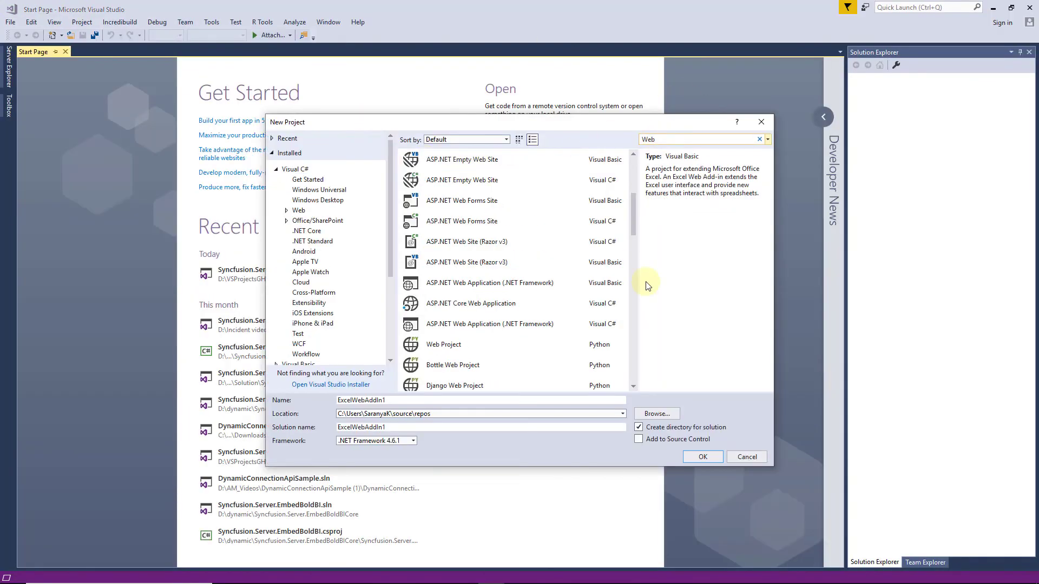
pyautogui.click(519, 324)
pyautogui.doubleClick(406, 400)
pyautogui.write('WebAPI')
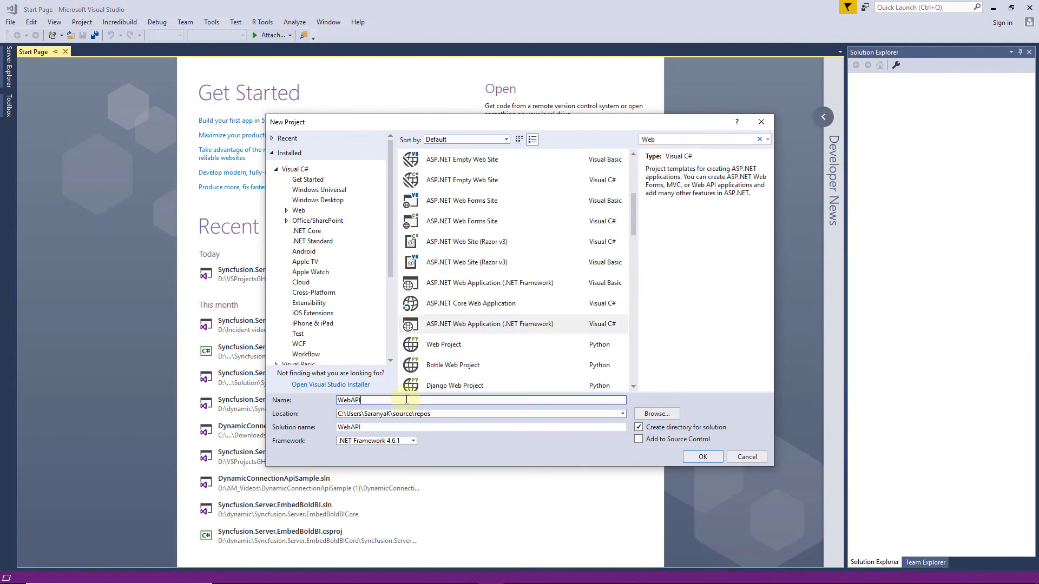
pyautogui.click(703, 457)
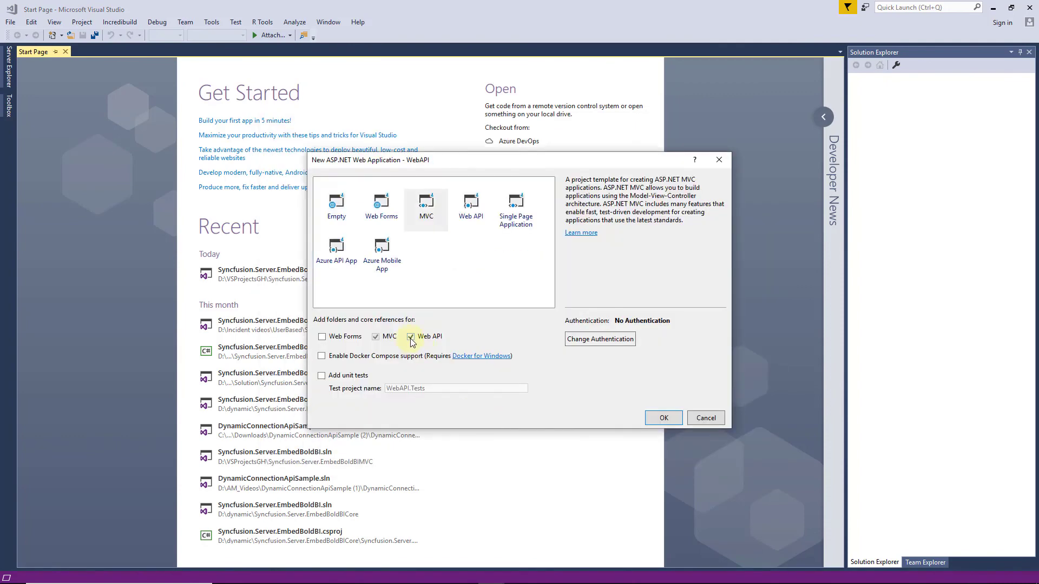
pyautogui.click(664, 417)
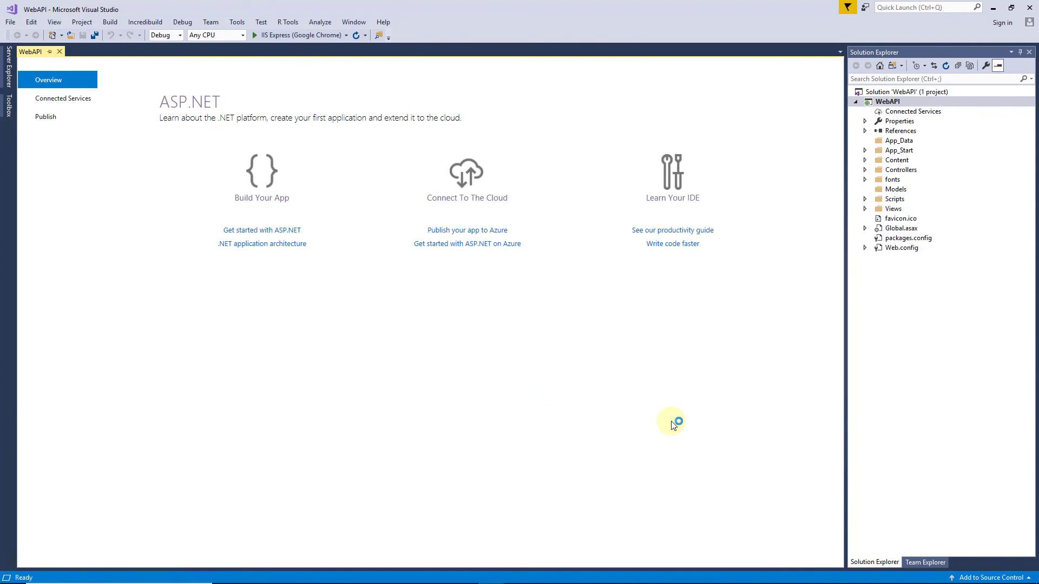
# - Add an EmbedProperties class to Models holding UserEmail and EmbedSecret static string properties
pyautogui.click(891, 190)
pyautogui.rightClick(891, 190)
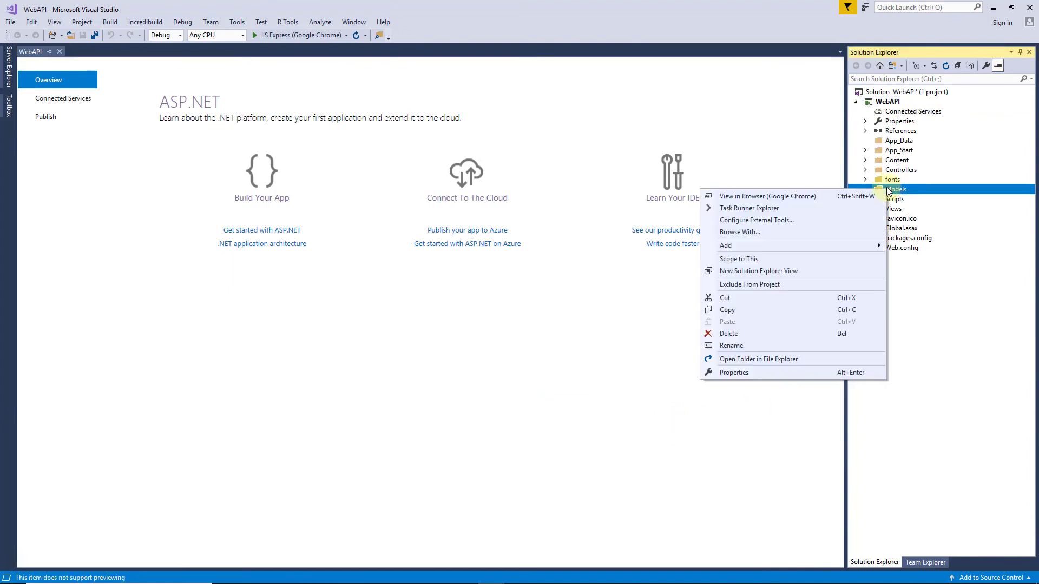
pyautogui.moveTo(725, 252)
pyautogui.click(638, 413)
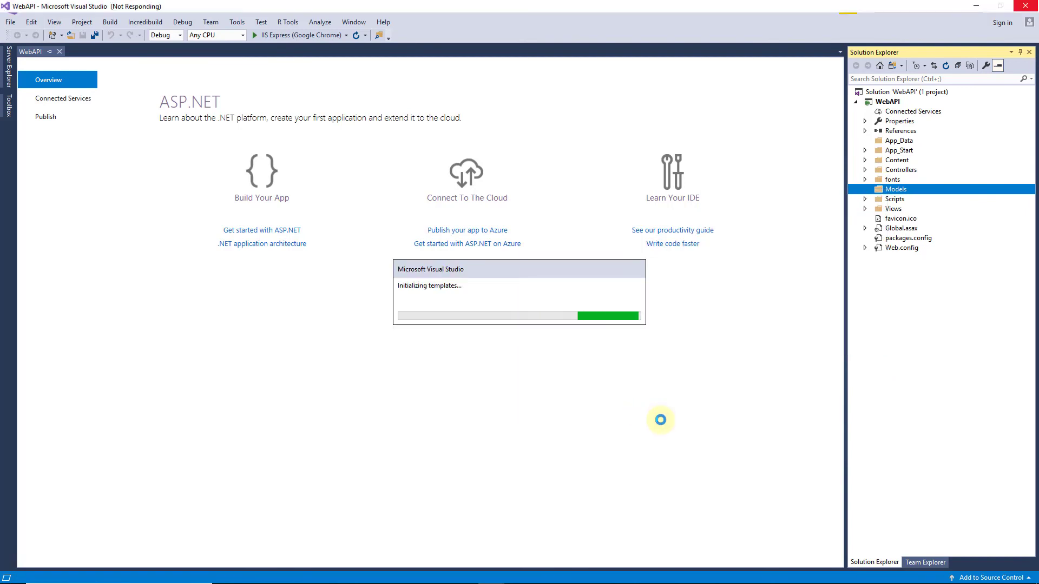
pyautogui.write('Emb')
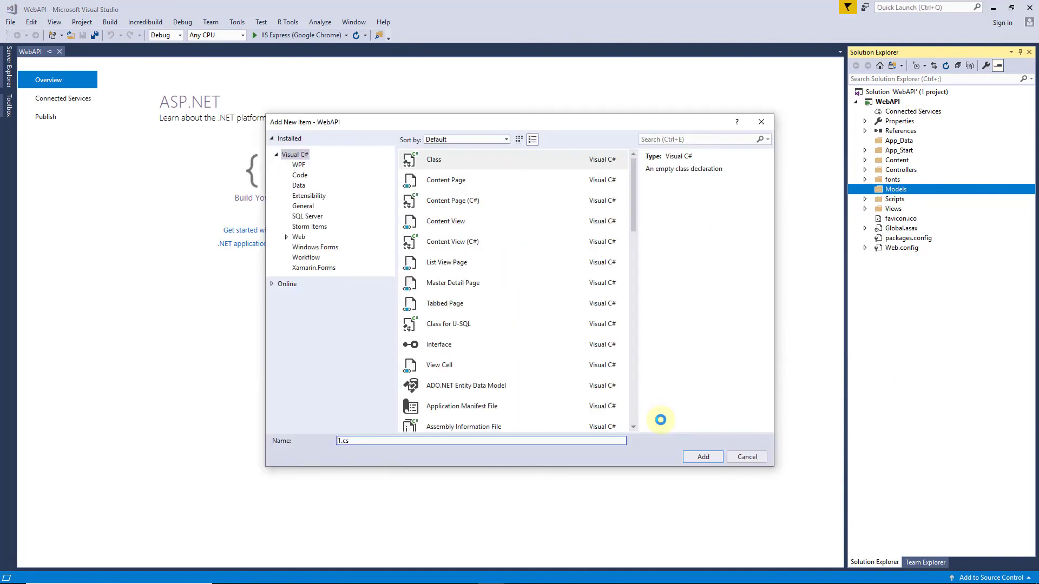
pyautogui.write('loyeeModel')
pyautogui.press('Return')
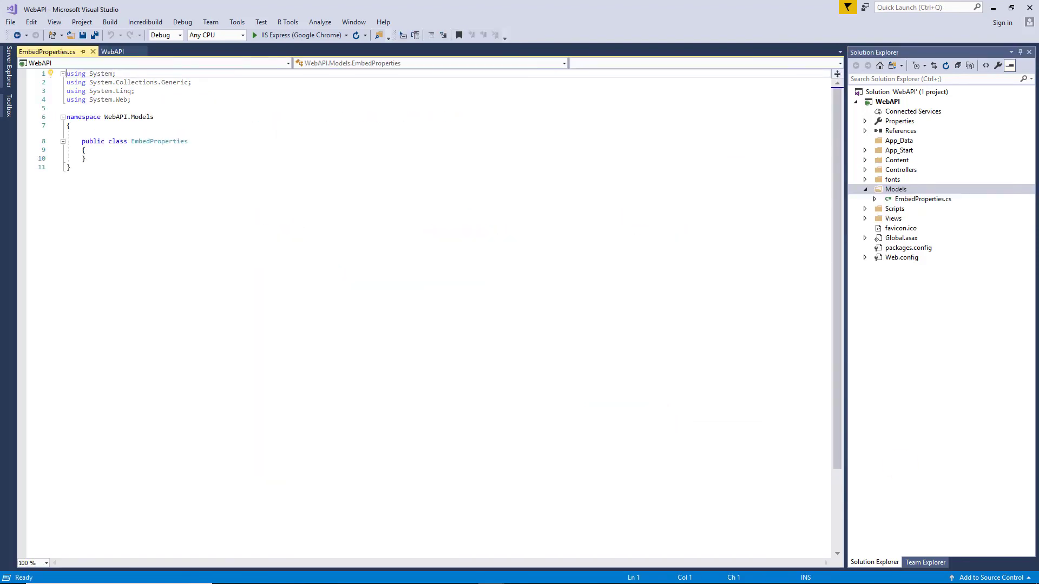
pyautogui.hotkey('ctrl', 'v')
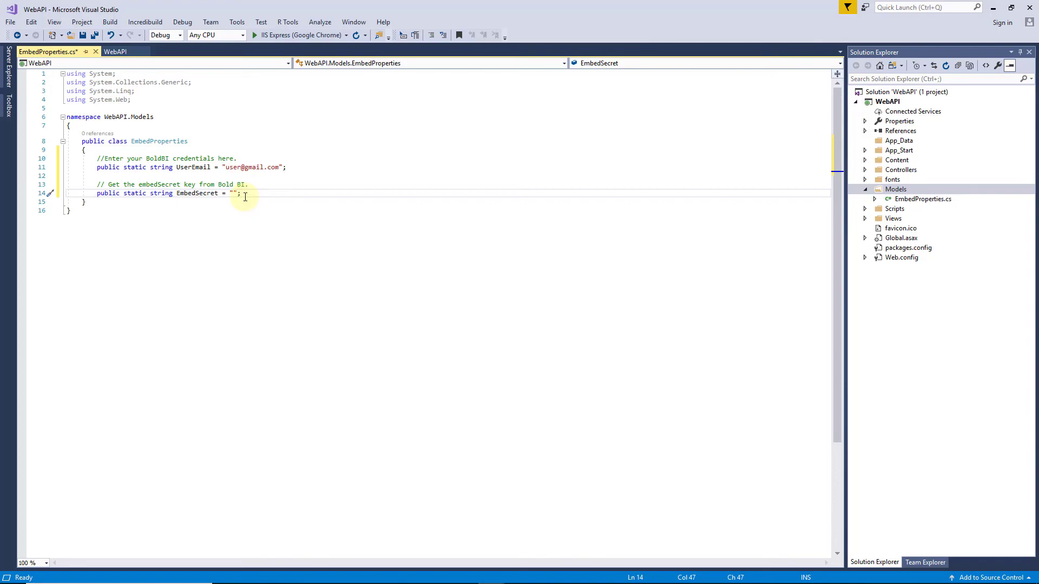
pyautogui.hotkey('alt', 'Tab')
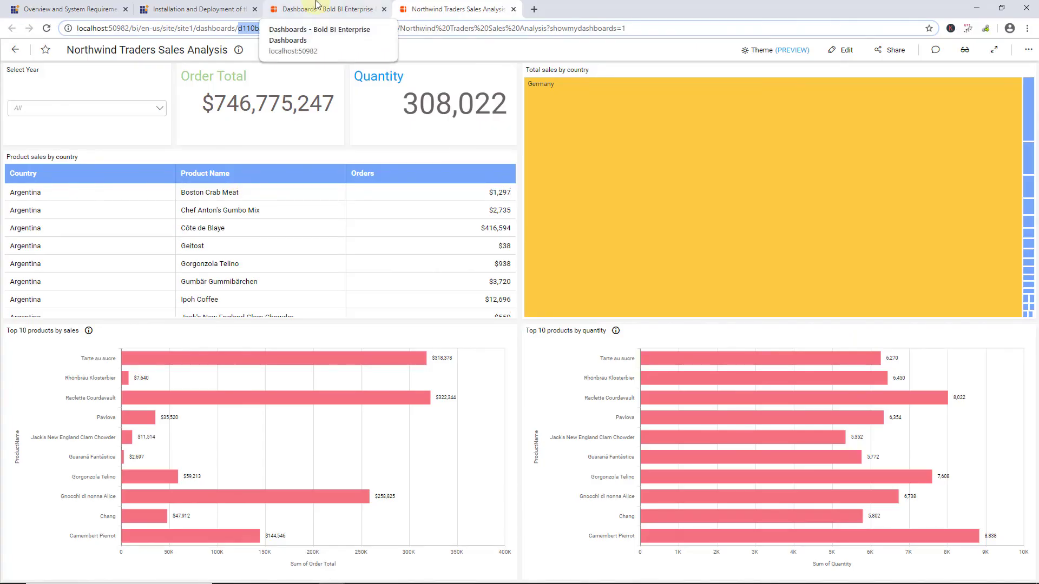
# - Under Settings > Embed, reset the embed secret, confirm with Yes, and copy the new secret
pyautogui.click(317, 5)
pyautogui.click(23, 307)
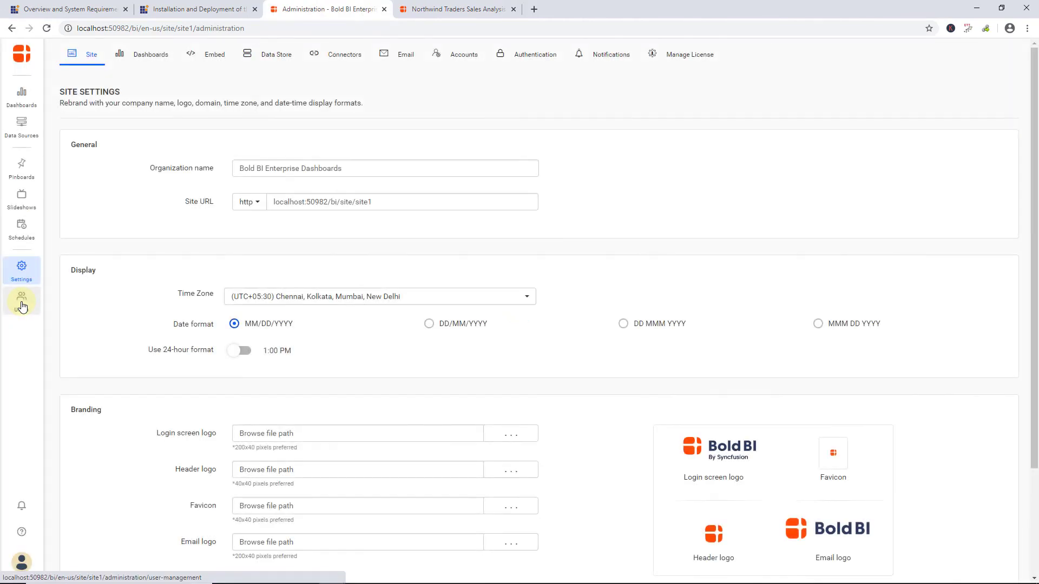
pyautogui.click(211, 56)
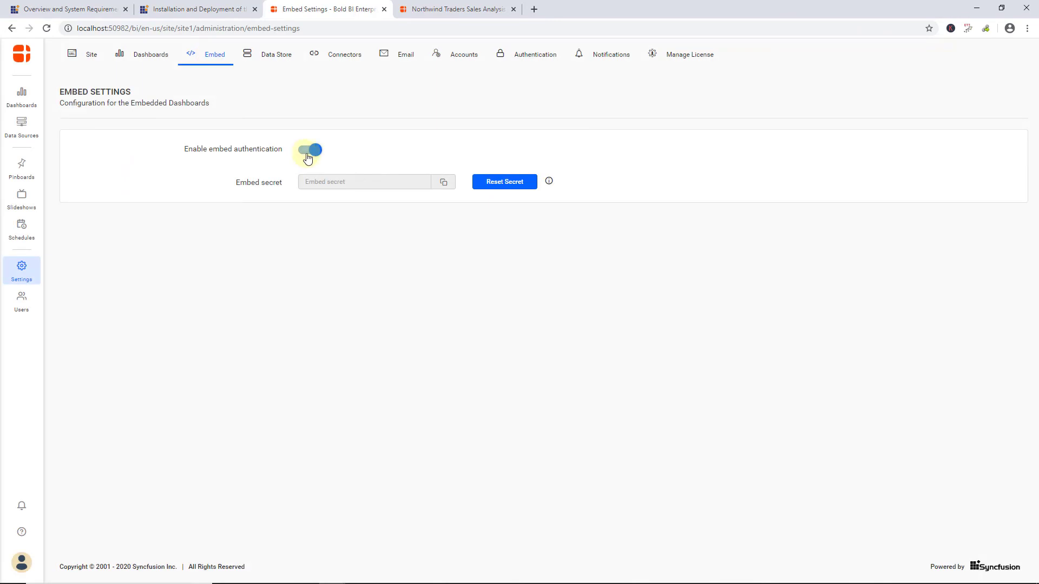
pyautogui.click(504, 187)
pyautogui.click(557, 335)
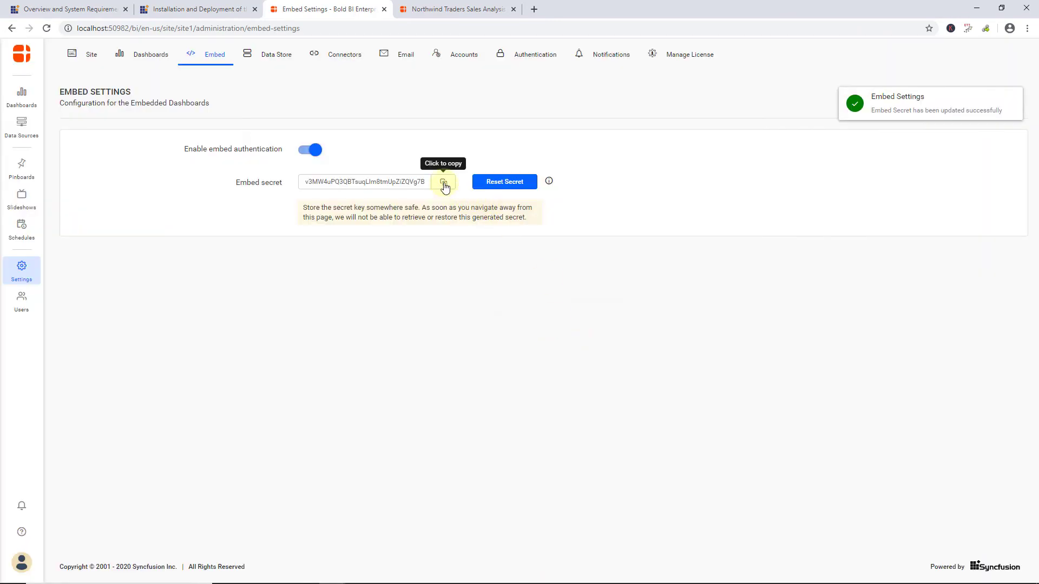
pyautogui.click(443, 184)
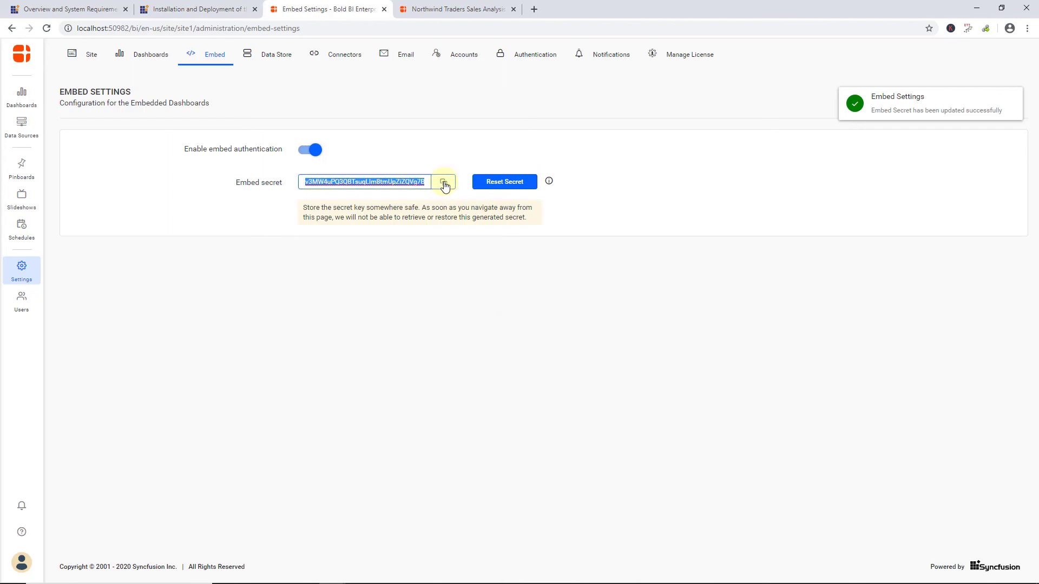
# - Paste the embed secret into EmbedSecret and save the EmbedProperties file
pyautogui.hotkey('alt', 'Tab')
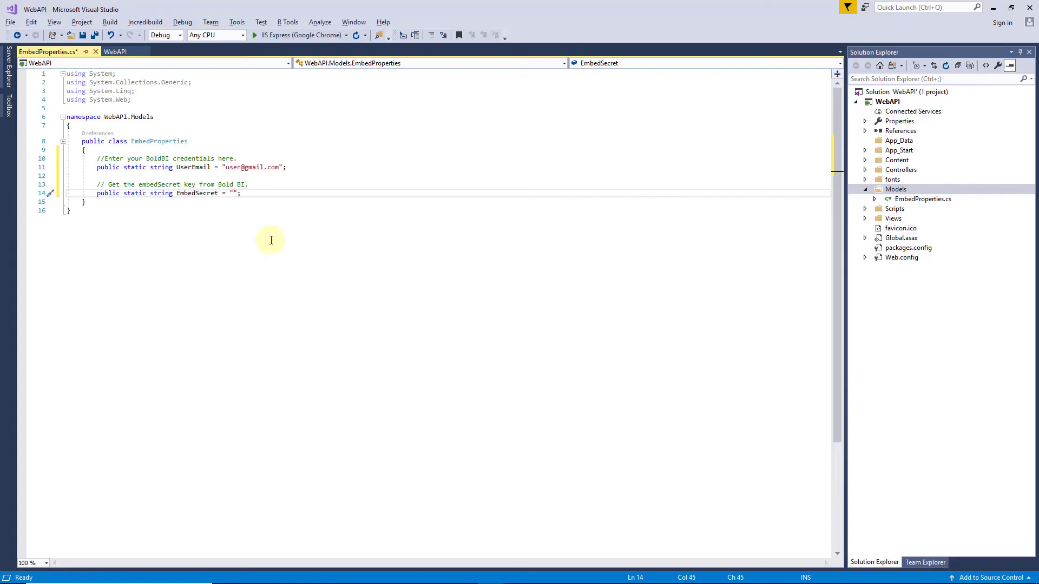
pyautogui.hotkey('ctrl', 'v')
pyautogui.hotkey('ctrl', 's')
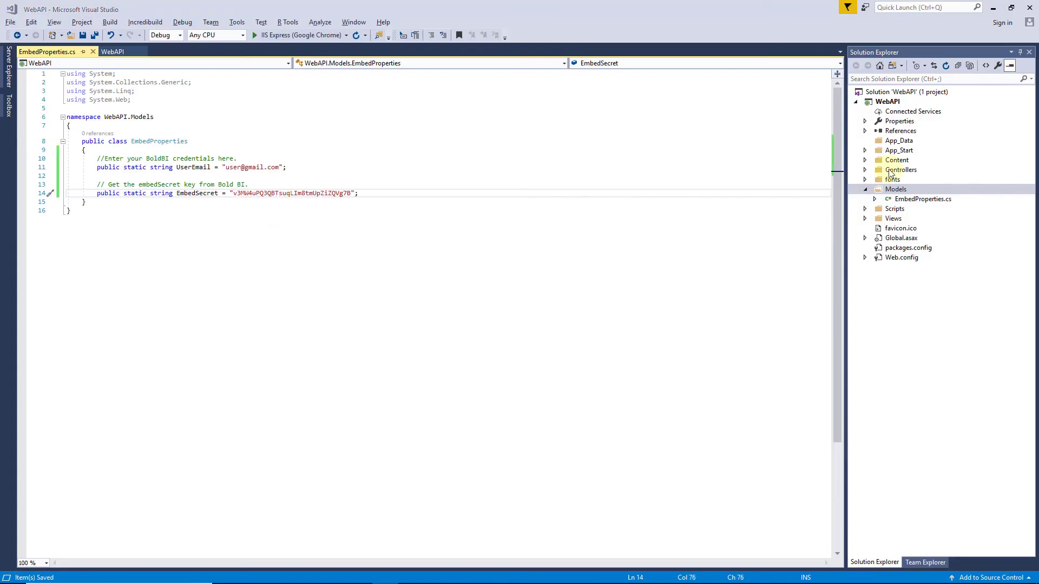
# - Add an empty Web API 2 controller named WebAPIController, then build and run the service
pyautogui.rightClick(890, 172)
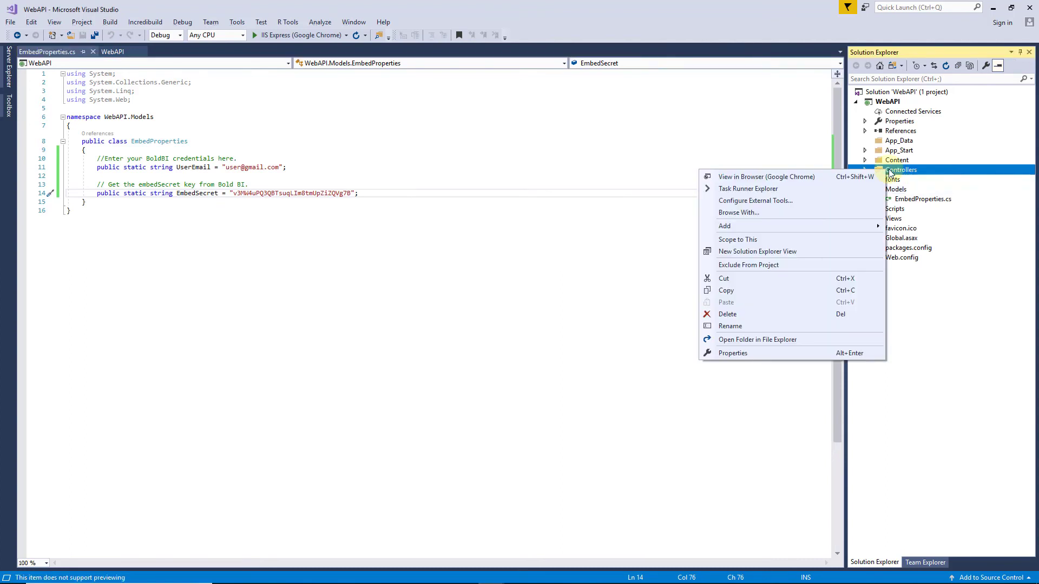
pyautogui.moveTo(723, 227)
pyautogui.click(646, 226)
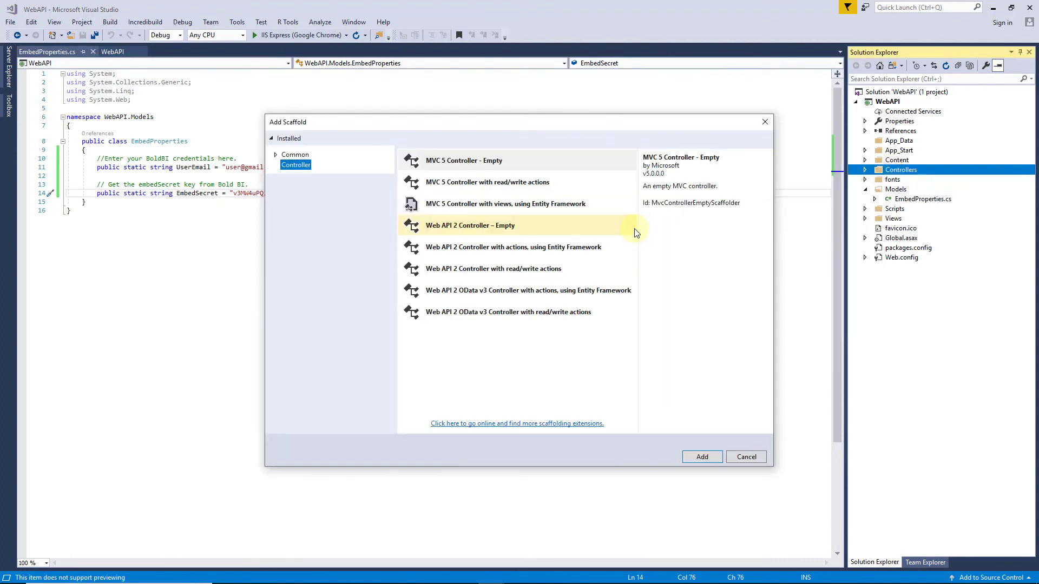
pyautogui.click(485, 236)
pyautogui.click(699, 458)
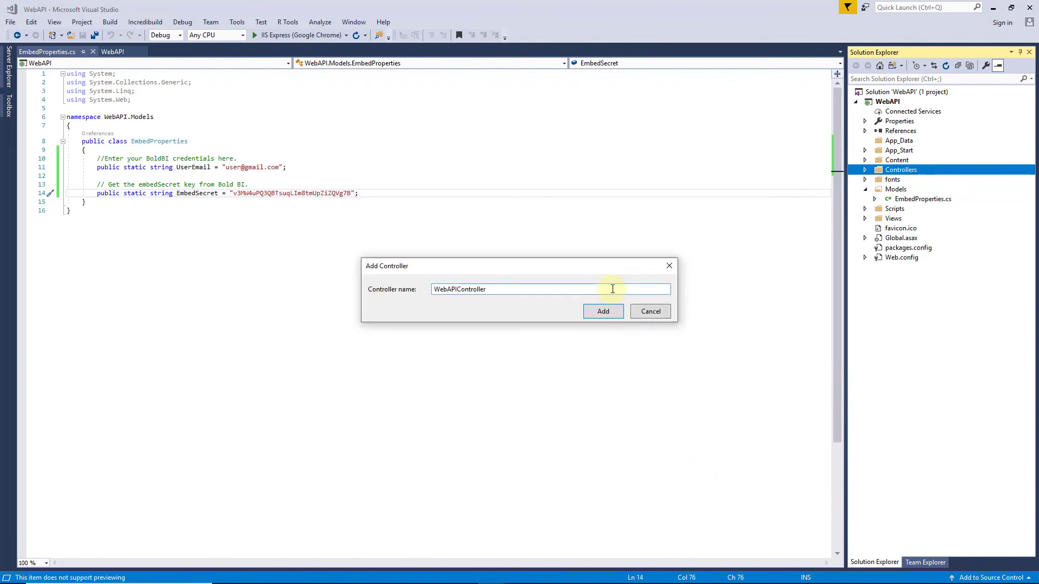
pyautogui.click(611, 312)
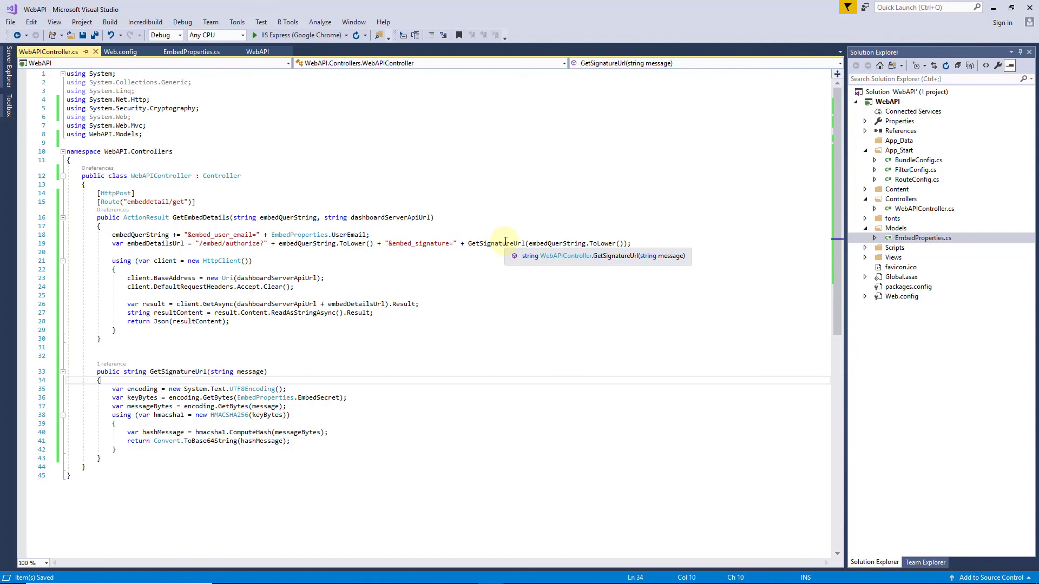
pyautogui.press('F5')
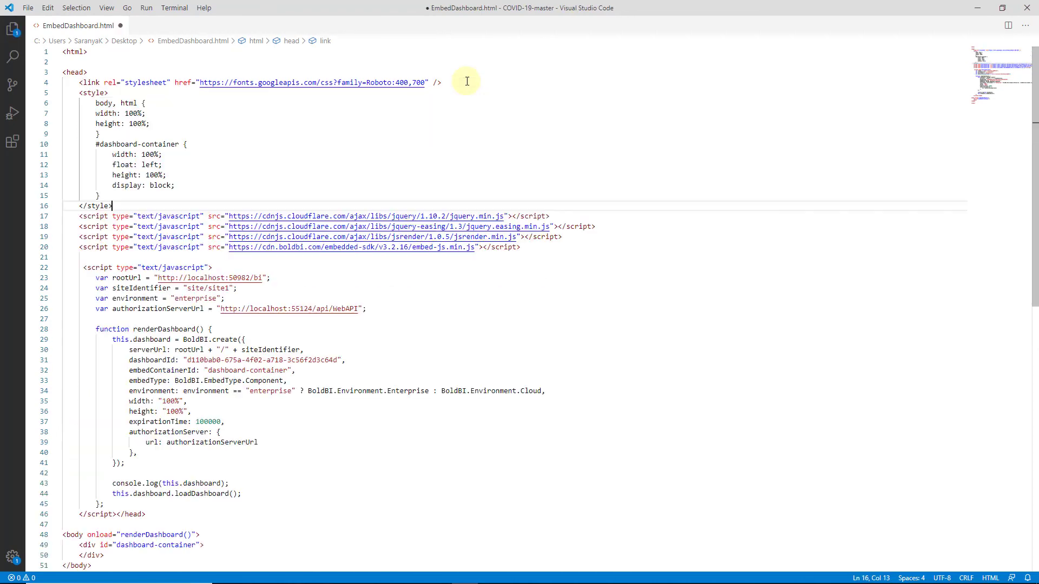
# - Save EmbedDashboard.html with the full-window style block and switch to Chrome to view it
pyautogui.hotkey('ctrl', 's')
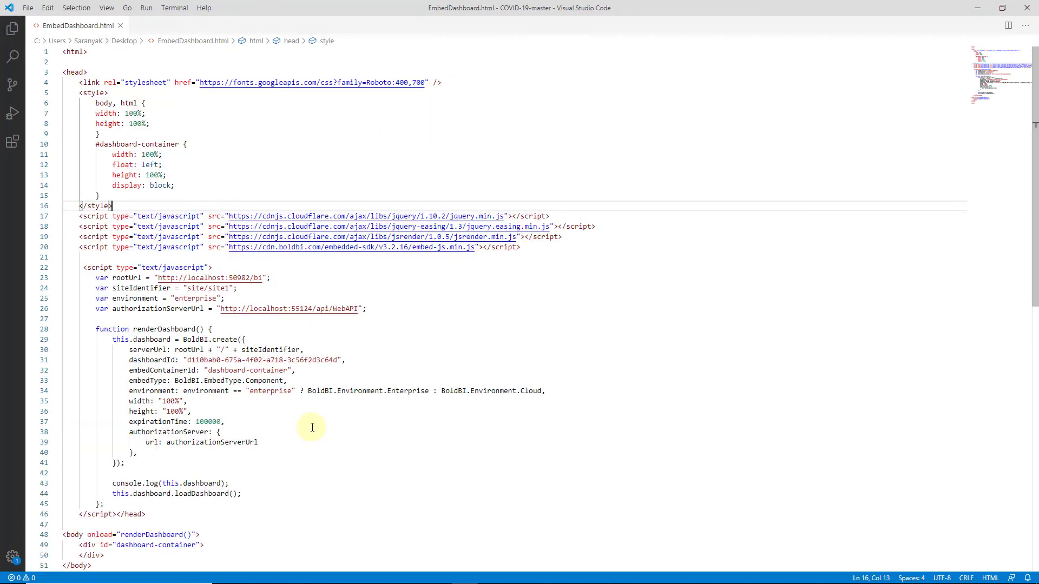
pyautogui.hotkey('alt', 'Tab')
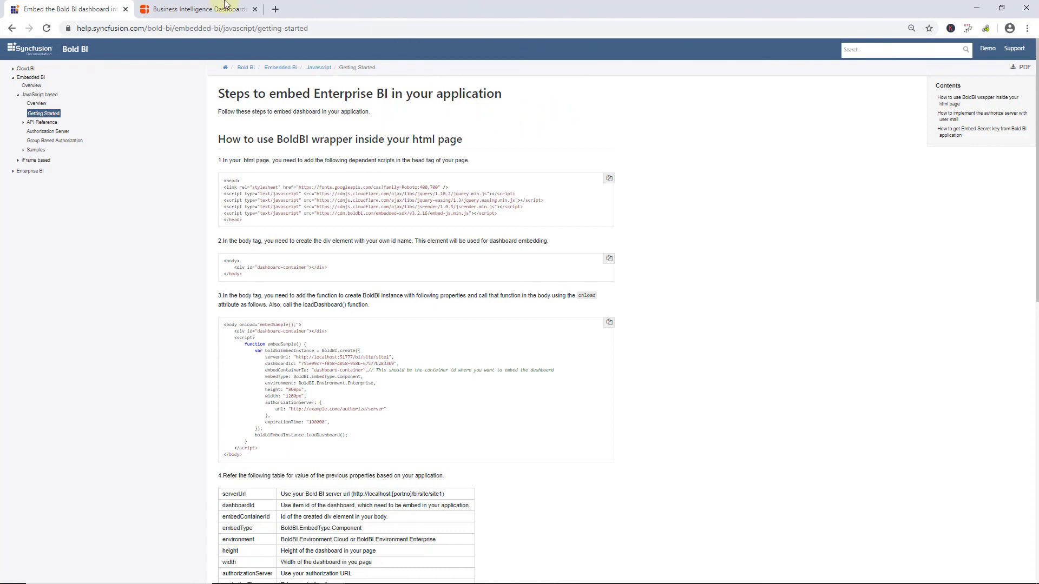
# - On the boldbi.com tab, go from the account icon to the Embedded BI downloads
pyautogui.click(196, 7)
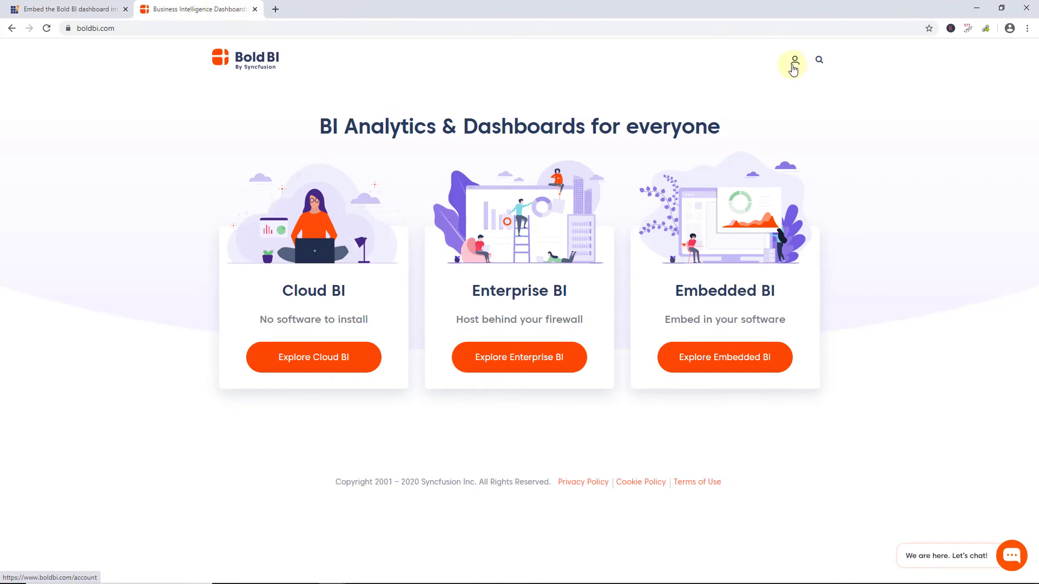
pyautogui.click(793, 69)
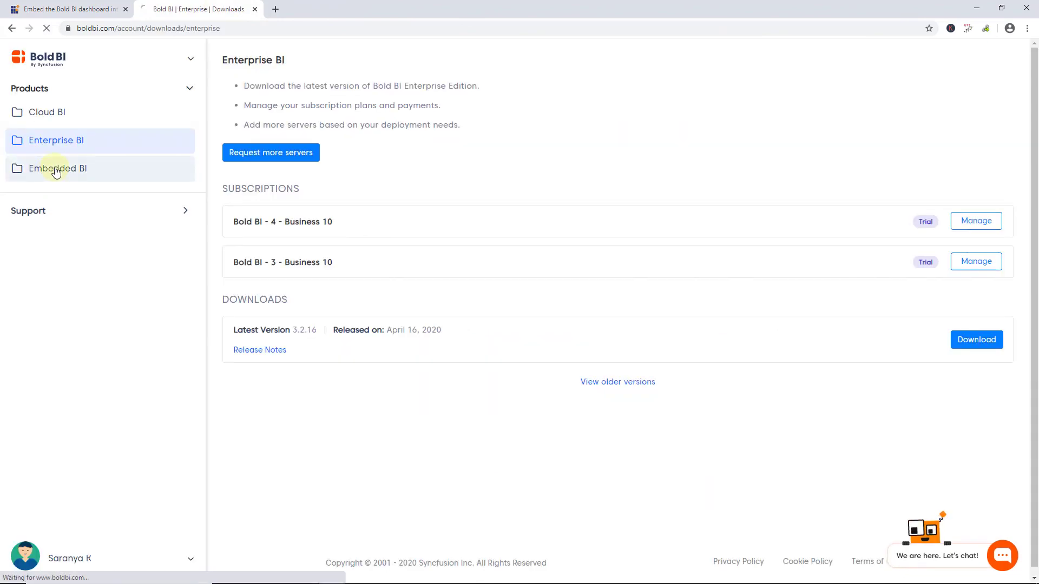
pyautogui.click(53, 169)
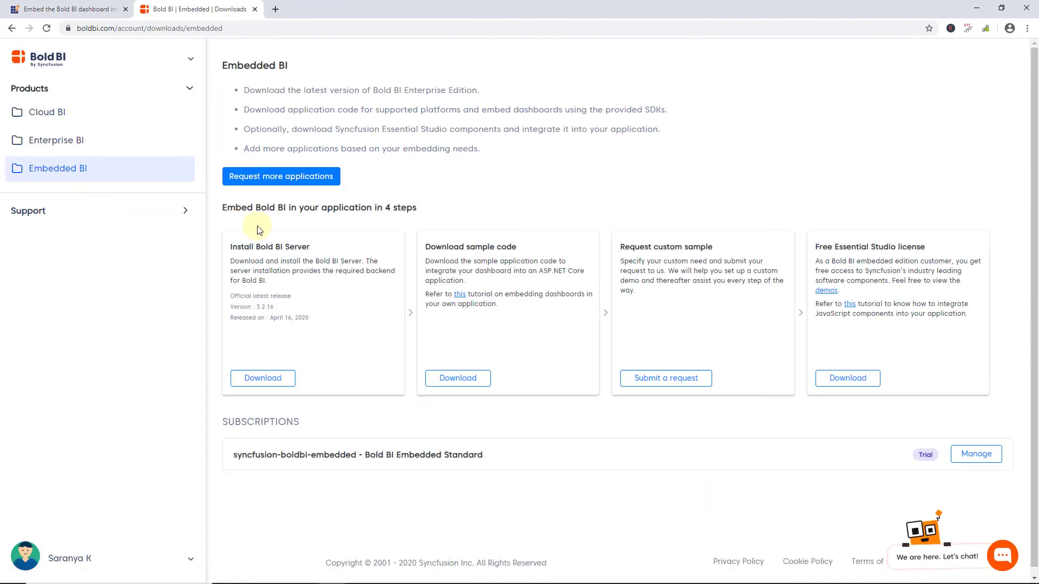